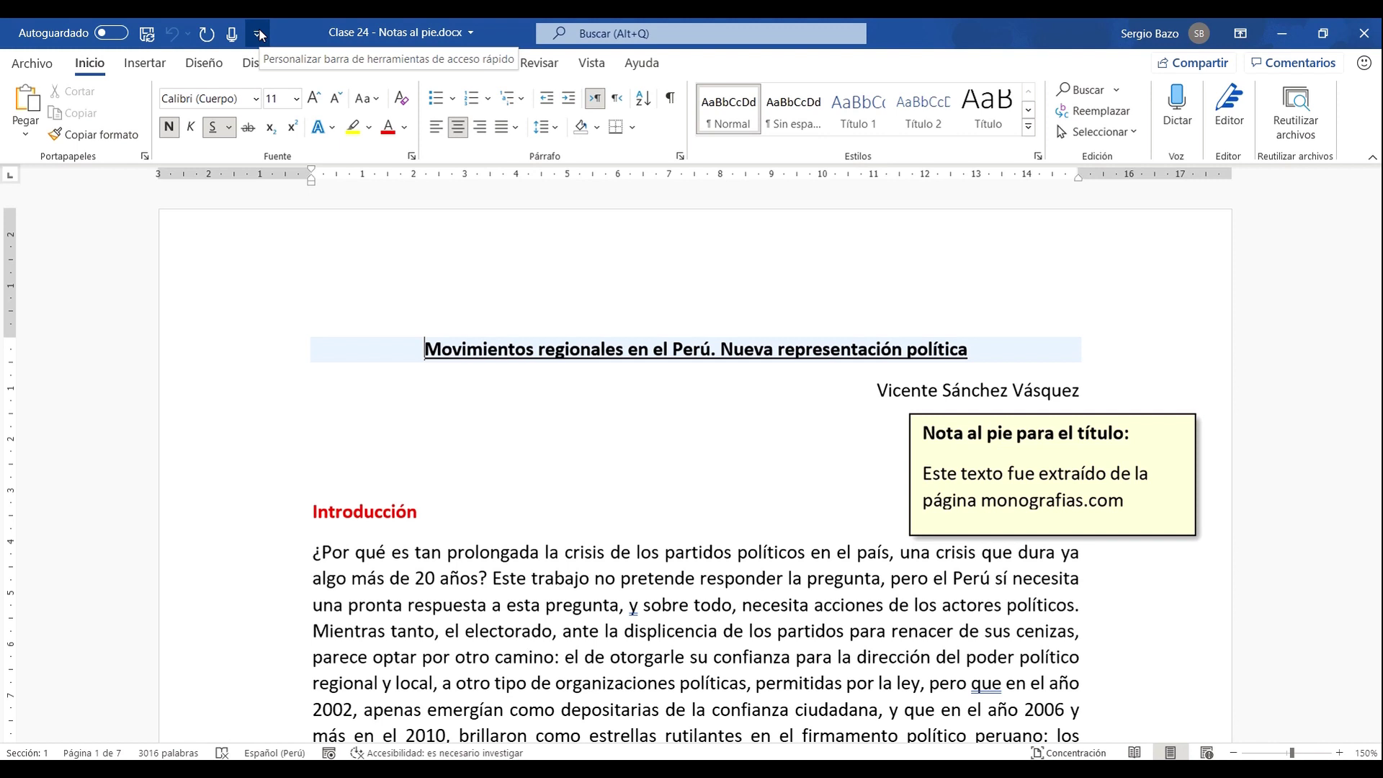
Look over the title and the red subtitle with their yellow callout notes.
{"action": "left_click", "coordinate": [966, 348]}
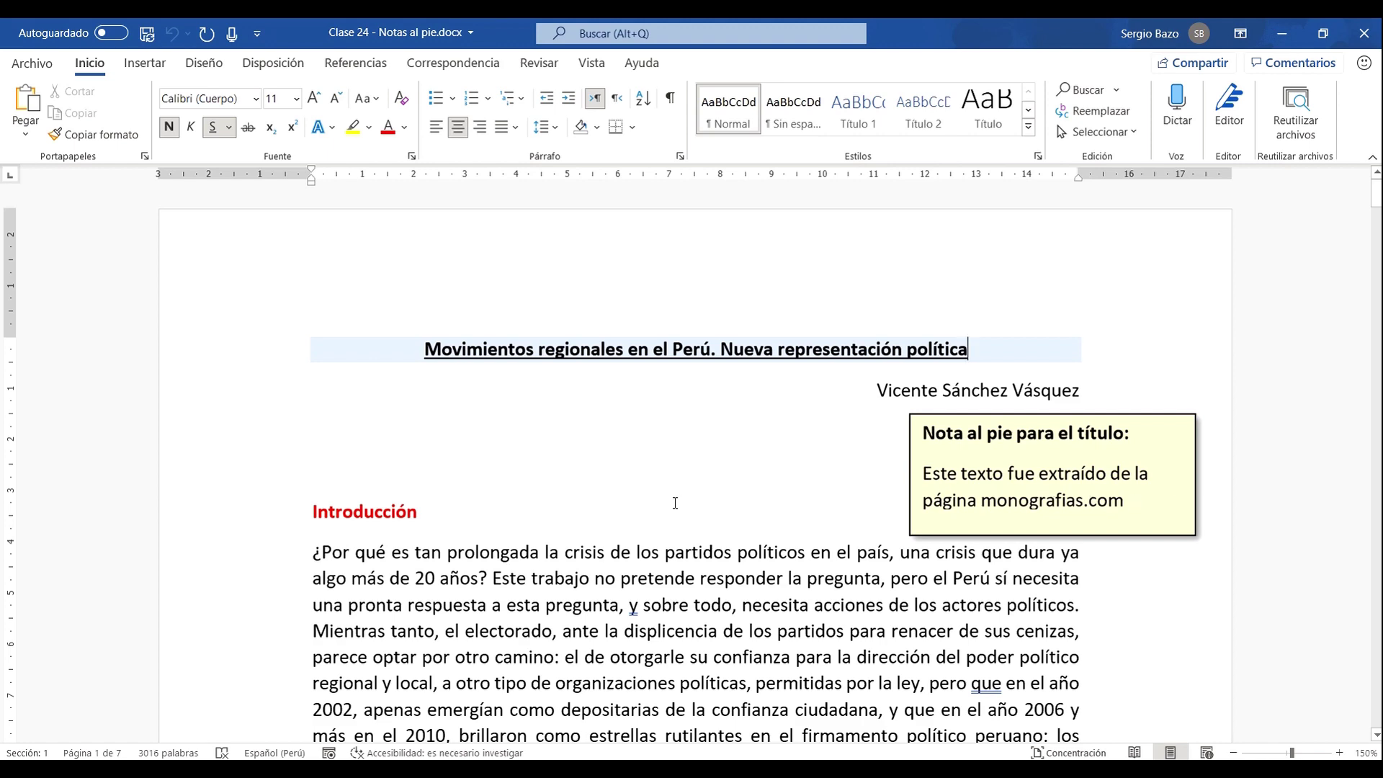
{"action": "scroll", "coordinate": [675, 503], "scroll_direction": "down", "scroll_amount": 5}
{"action": "scroll", "coordinate": [675, 503], "scroll_direction": "down", "scroll_amount": 6}
{"action": "scroll", "coordinate": [675, 503], "scroll_direction": "down", "scroll_amount": 5}
{"action": "scroll", "coordinate": [675, 503], "scroll_direction": "up", "scroll_amount": 1}
{"action": "scroll", "coordinate": [675, 503], "scroll_direction": "up", "scroll_amount": 2}
{"action": "scroll", "coordinate": [675, 503], "scroll_direction": "up", "scroll_amount": 1}
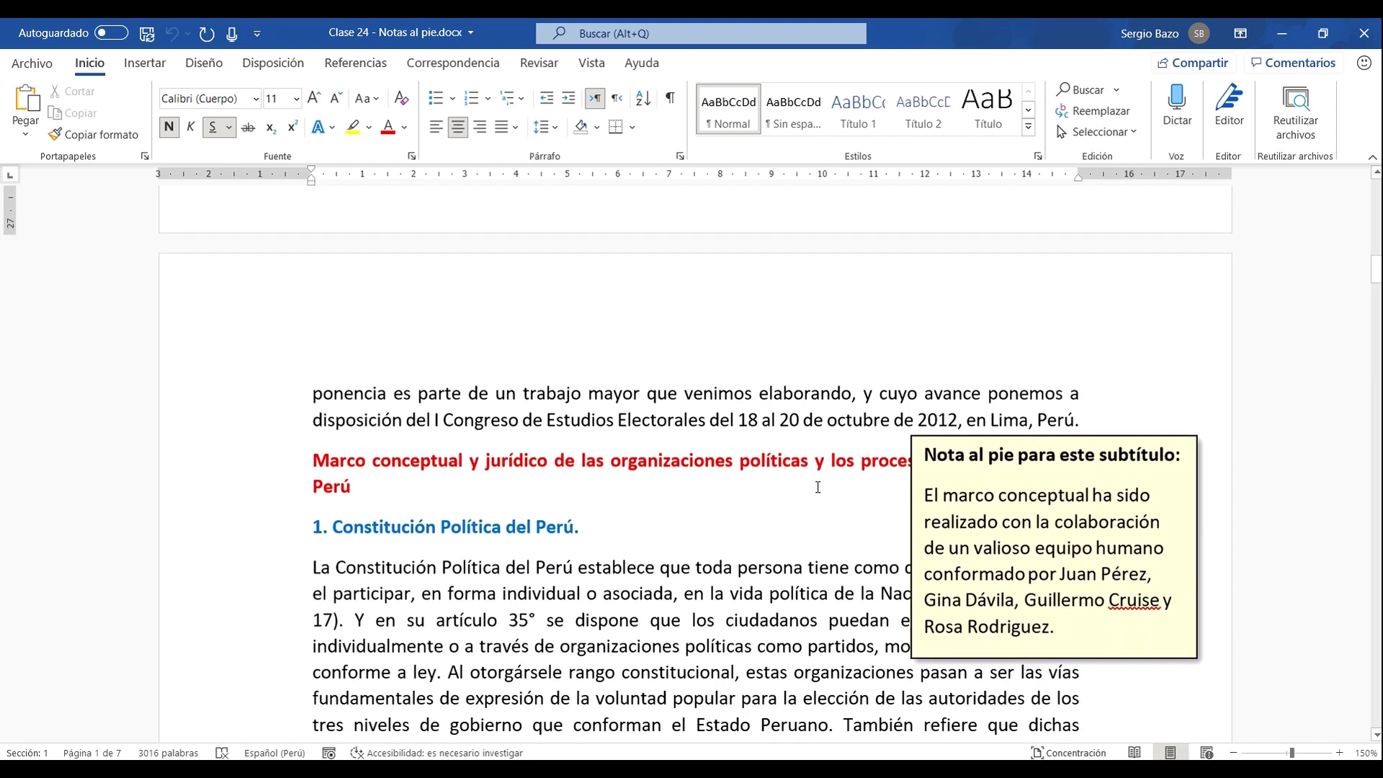
{"action": "left_click", "coordinate": [421, 460]}
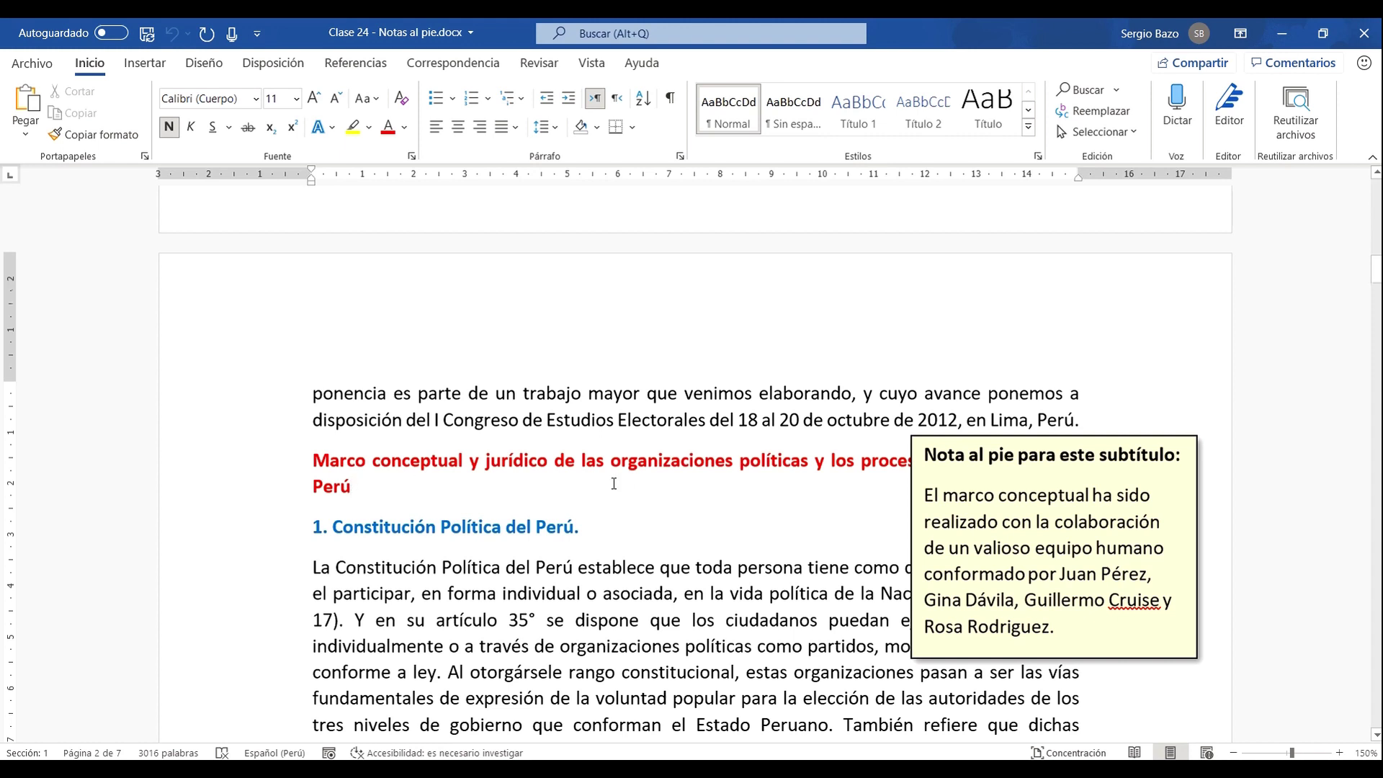
{"action": "scroll", "coordinate": [614, 484], "scroll_direction": "down", "scroll_amount": 5}
{"action": "scroll", "coordinate": [613, 483], "scroll_direction": "down", "scroll_amount": 5}
{"action": "scroll", "coordinate": [613, 483], "scroll_direction": "down", "scroll_amount": 5}
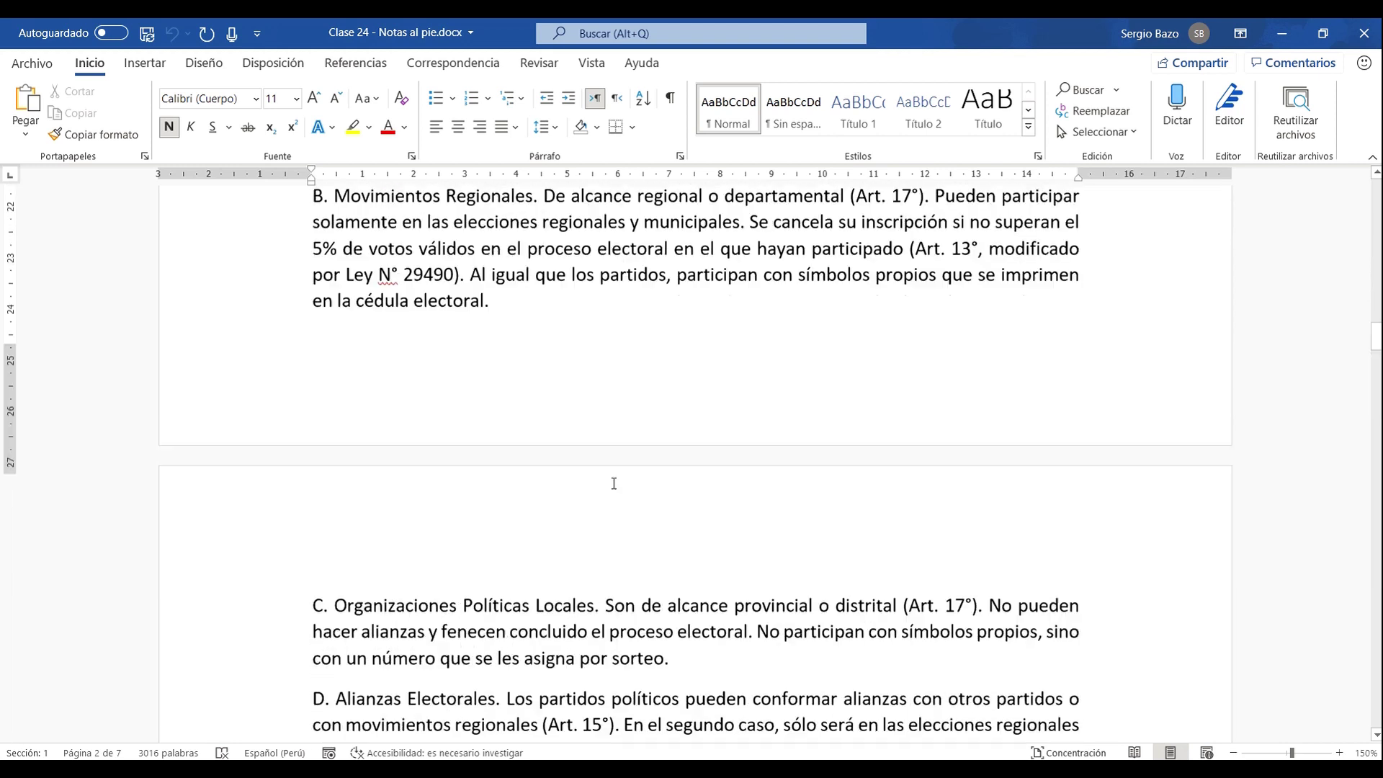
{"action": "scroll", "coordinate": [614, 484], "scroll_direction": "up", "scroll_amount": 1}
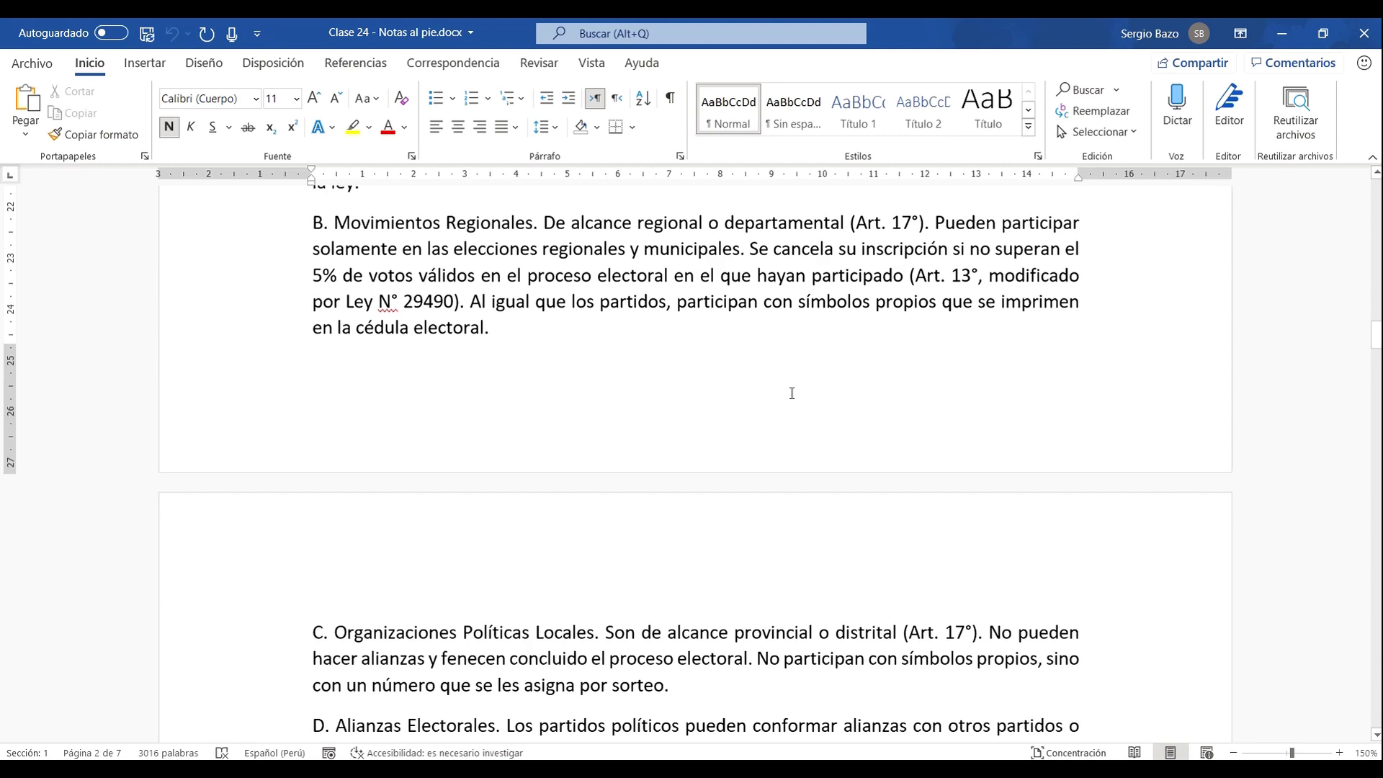
{"action": "scroll", "coordinate": [790, 392], "scroll_direction": "up", "scroll_amount": 5}
{"action": "scroll", "coordinate": [789, 391], "scroll_direction": "up", "scroll_amount": 5}
{"action": "scroll", "coordinate": [787, 390], "scroll_direction": "up", "scroll_amount": 5}
{"action": "scroll", "coordinate": [787, 390], "scroll_direction": "up", "scroll_amount": 10}
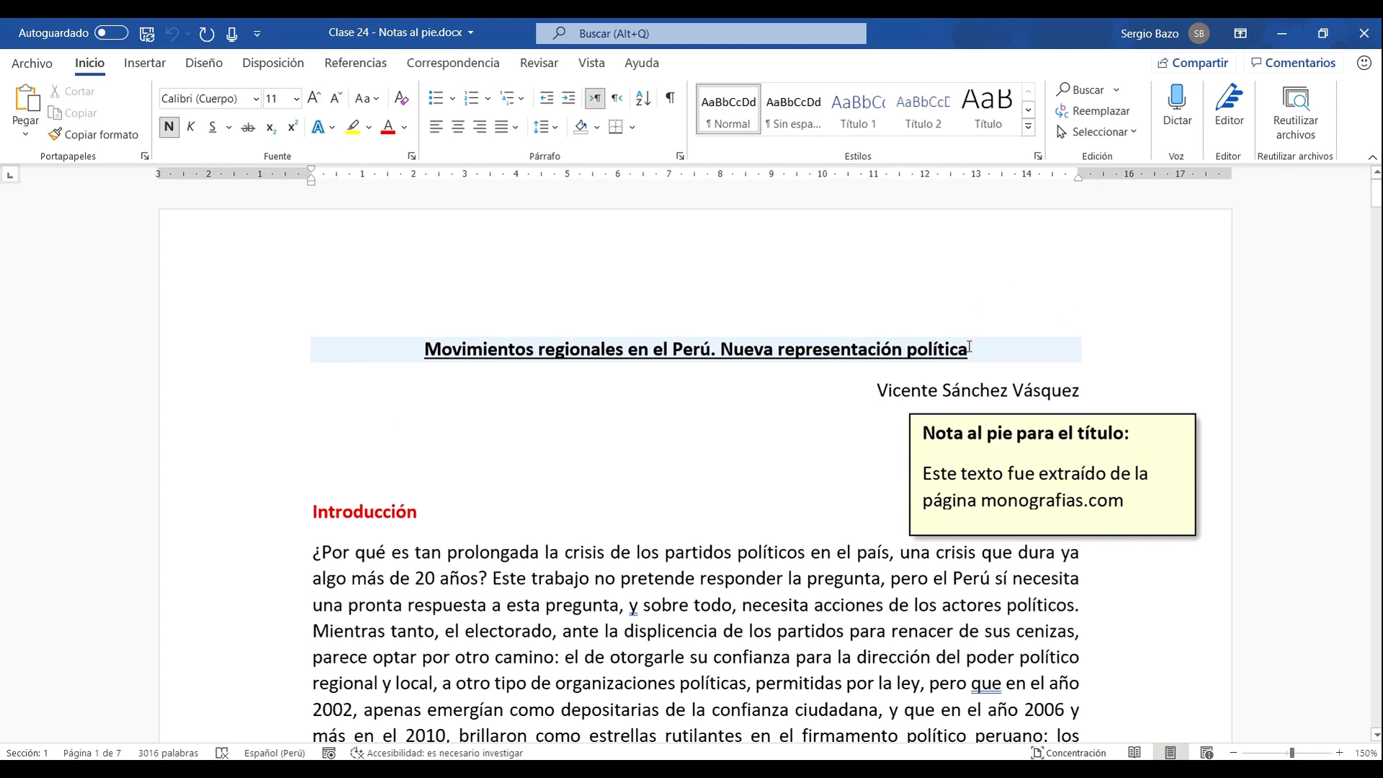
Insert footnote 1 after the title and paste the callout's monografias.com text into it.
{"action": "left_click", "coordinate": [969, 349]}
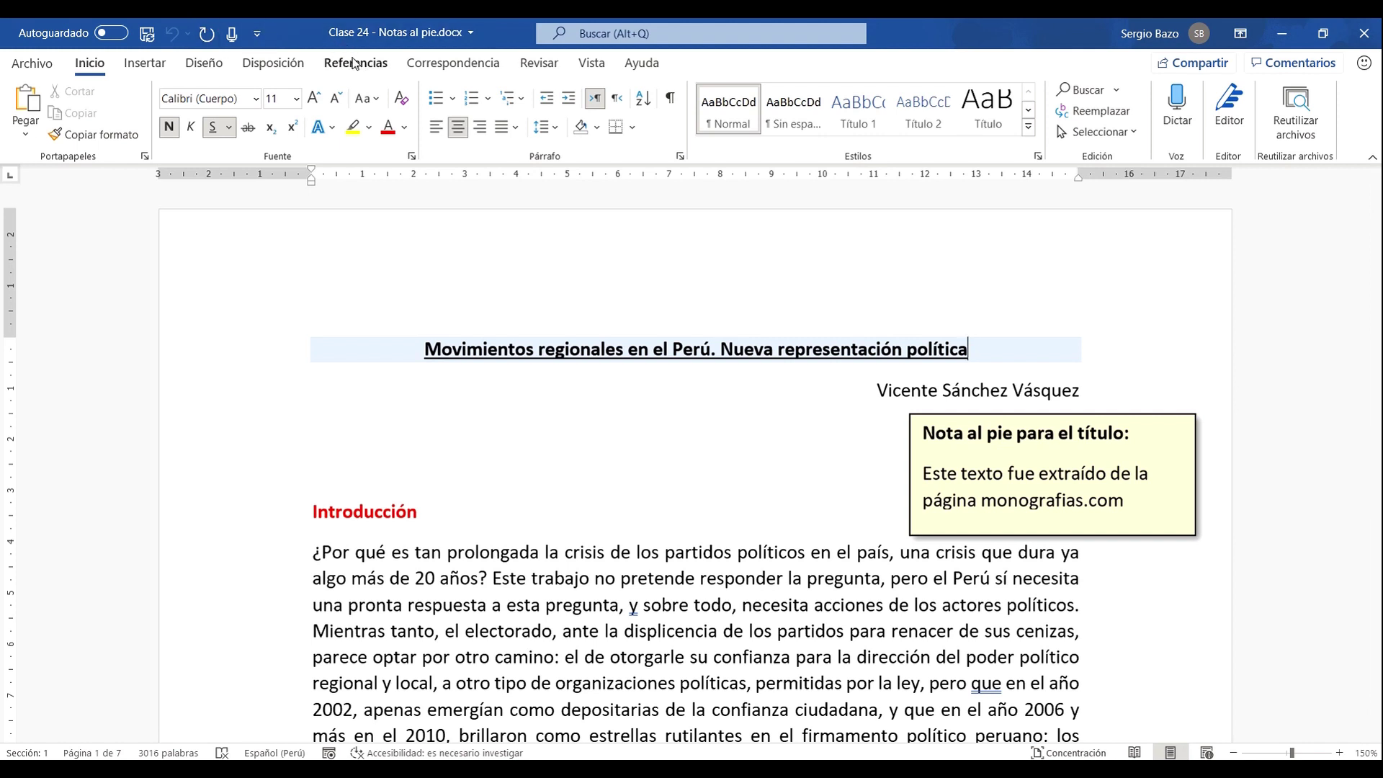
{"action": "left_click", "coordinate": [354, 63]}
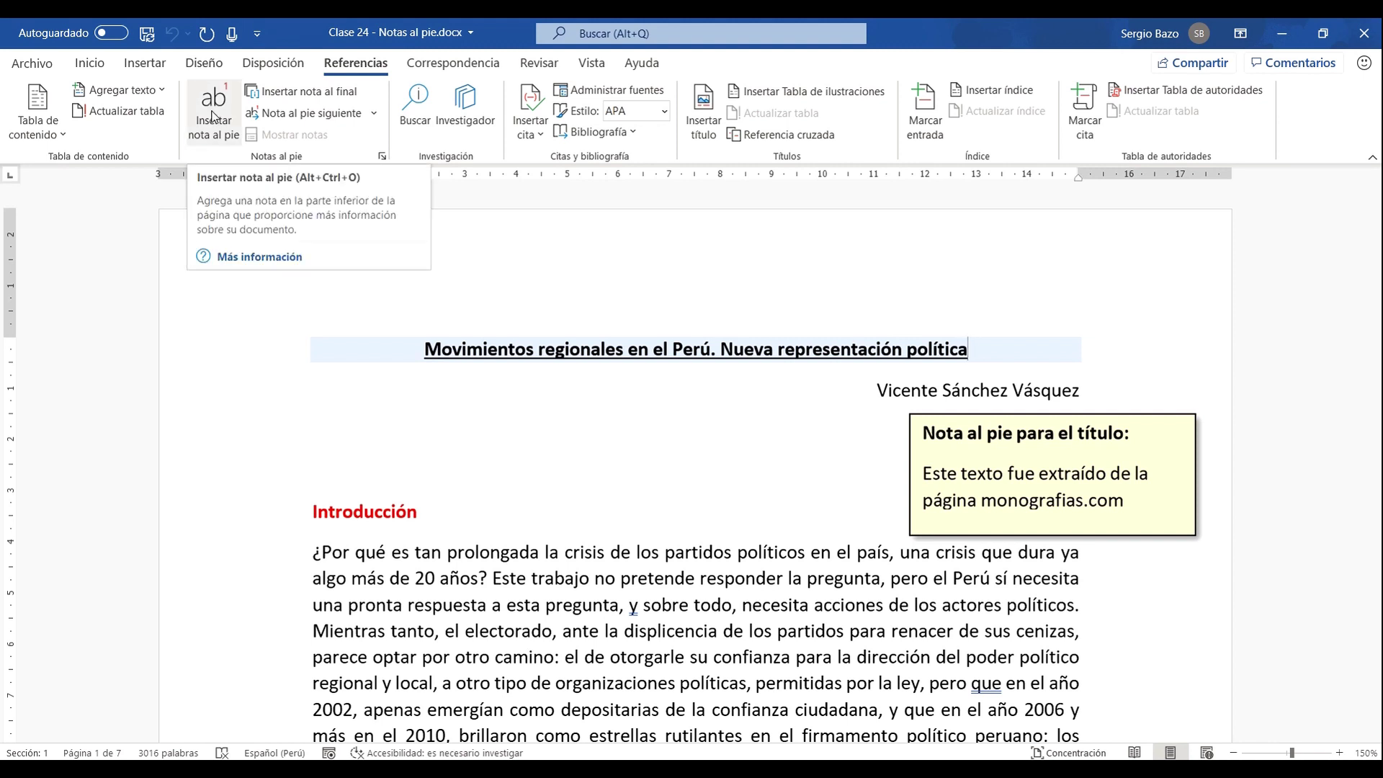
{"action": "left_click", "coordinate": [213, 115]}
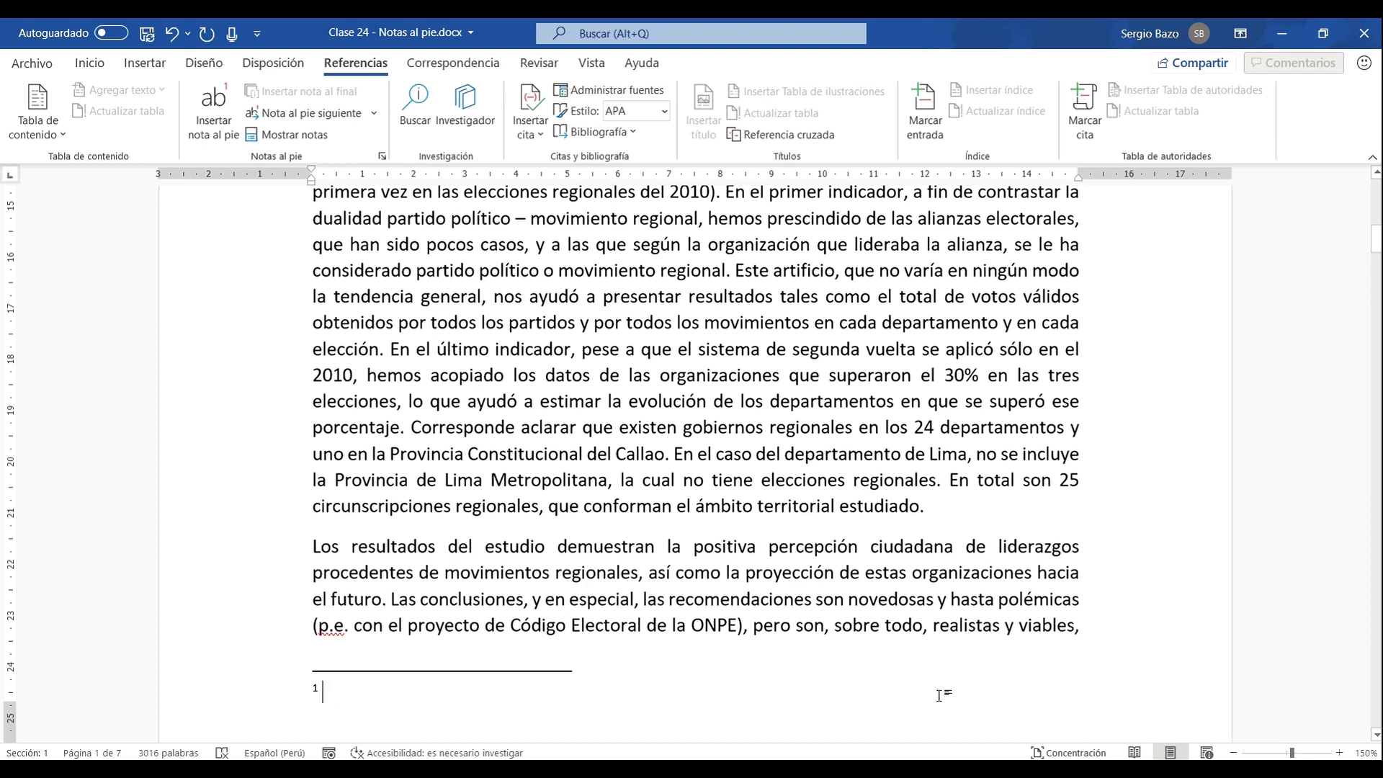
{"action": "scroll", "coordinate": [686, 534], "scroll_direction": "up", "scroll_amount": 4}
{"action": "scroll", "coordinate": [685, 533], "scroll_direction": "up", "scroll_amount": 5}
{"action": "scroll", "coordinate": [685, 534], "scroll_direction": "up", "scroll_amount": 3}
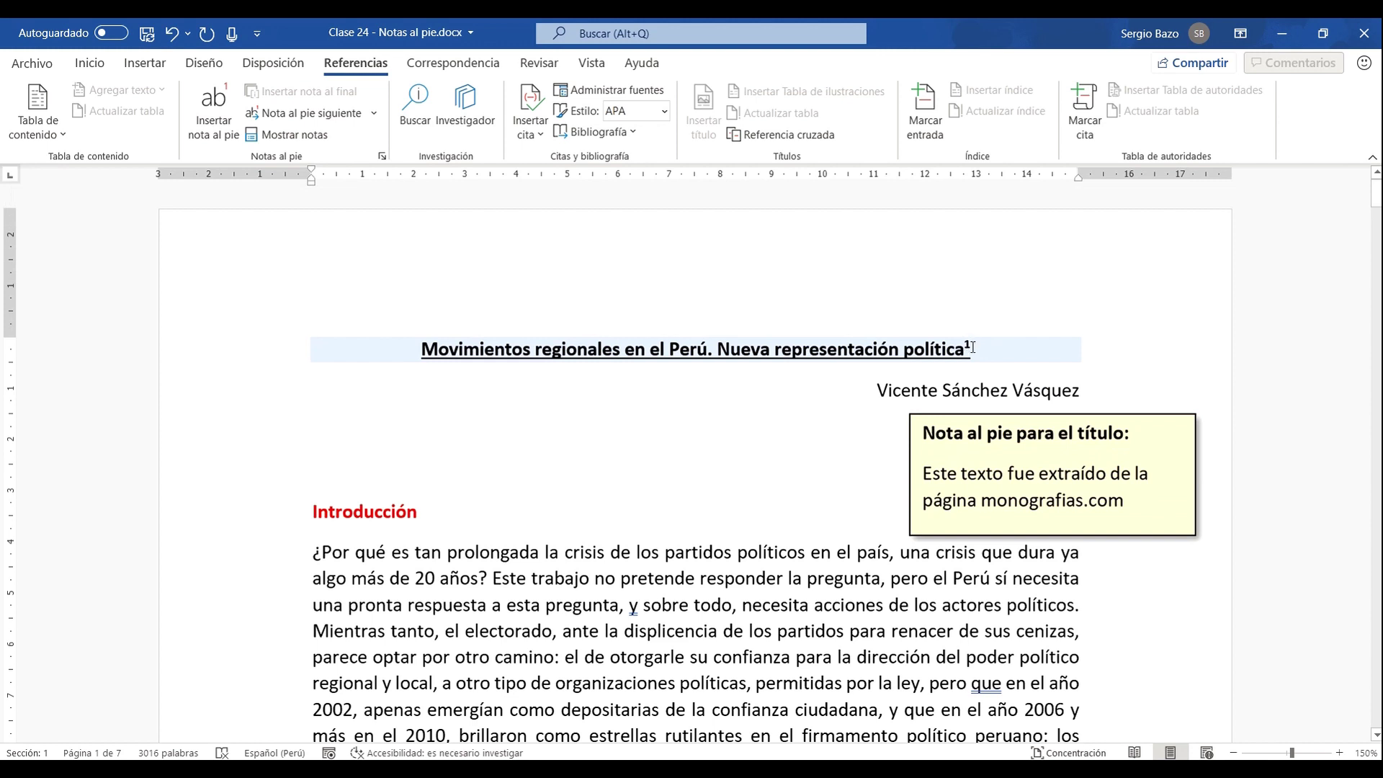
{"action": "left_click_drag", "start_coordinate": [923, 473], "coordinate": [1126, 507]}
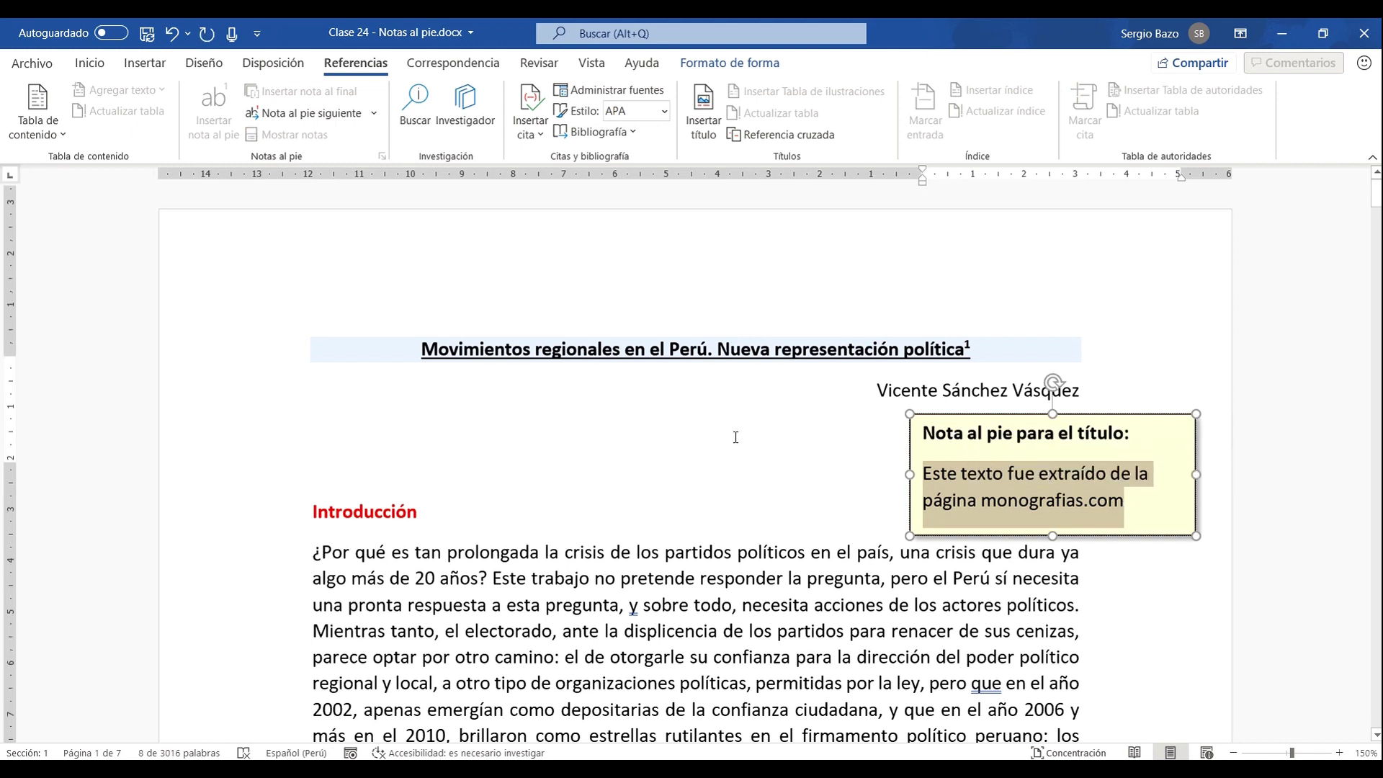
{"action": "scroll", "coordinate": [736, 437], "scroll_direction": "down", "scroll_amount": 6}
{"action": "scroll", "coordinate": [736, 438], "scroll_direction": "down", "scroll_amount": 8}
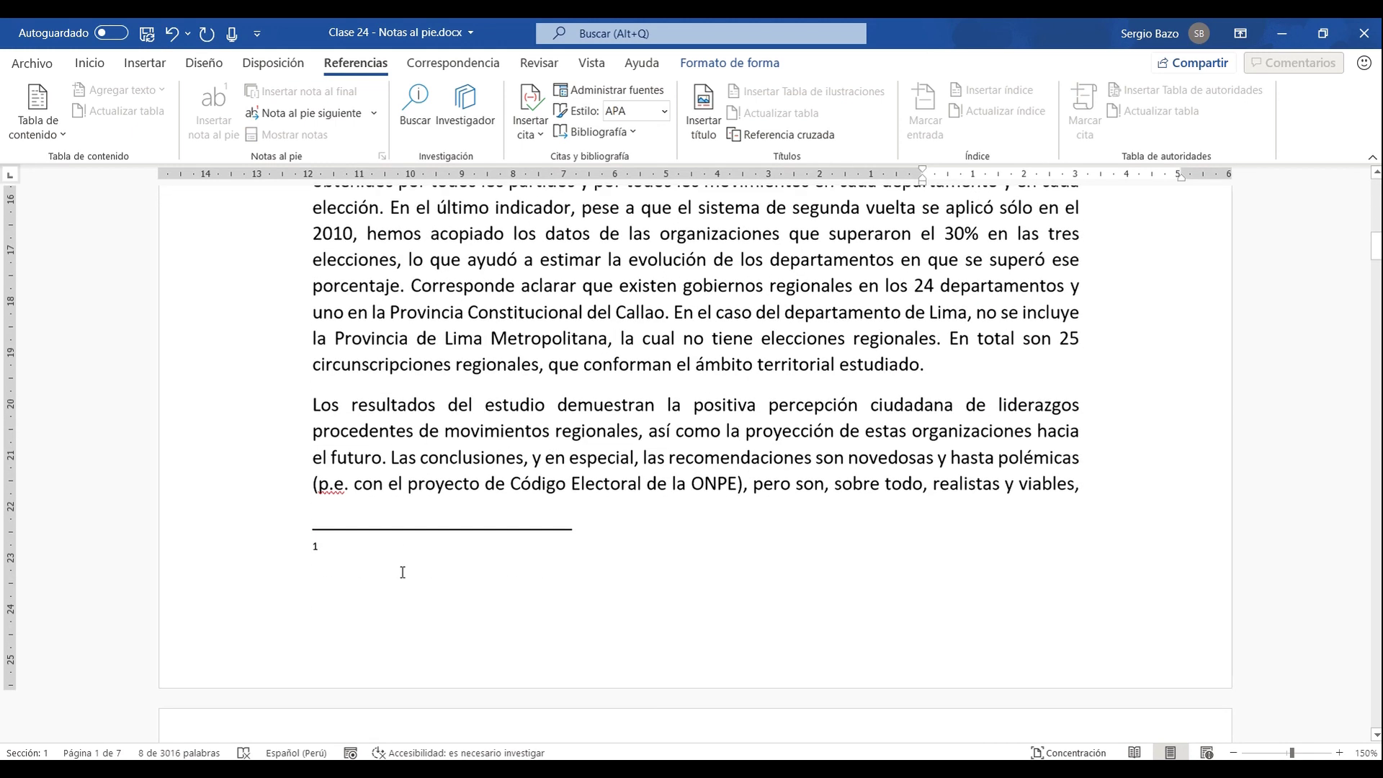
{"action": "left_click", "coordinate": [345, 545]}
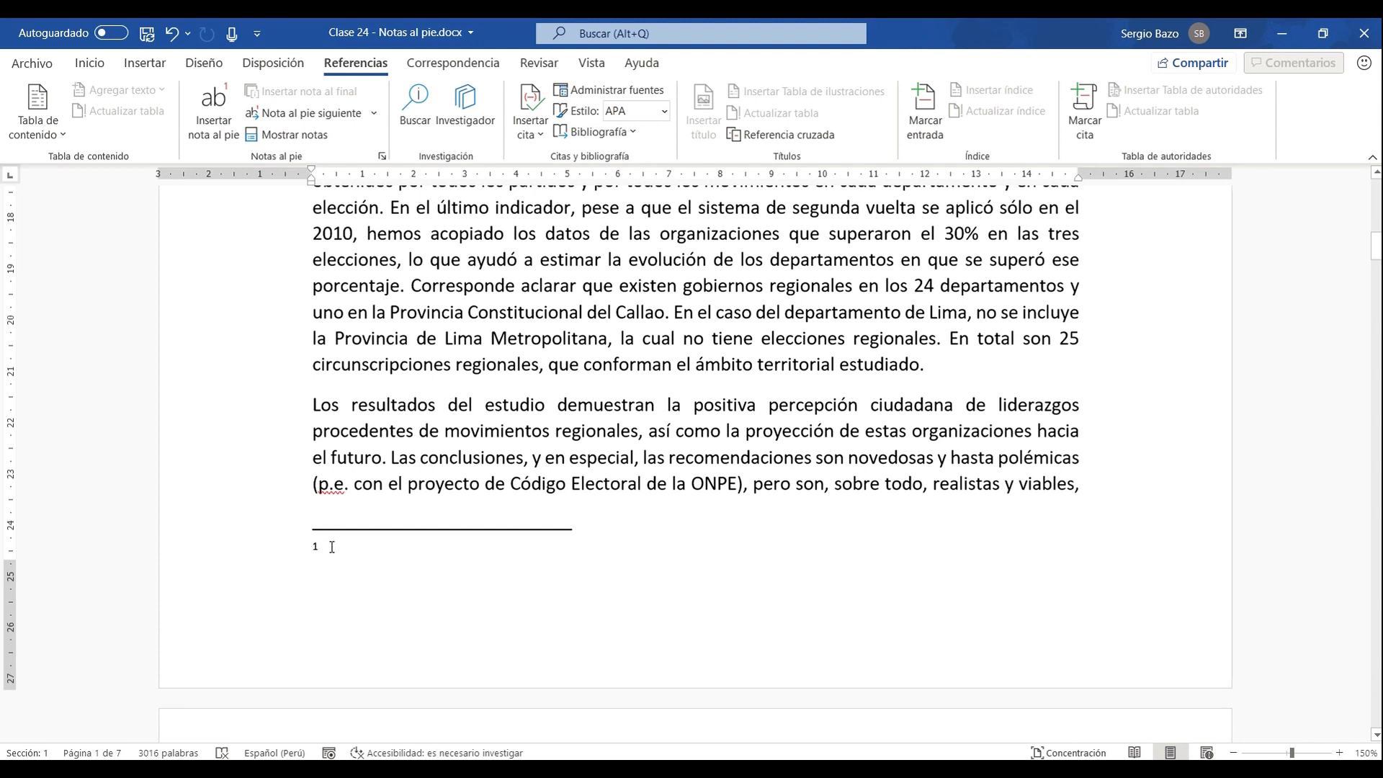
{"action": "right_click", "coordinate": [332, 547]}
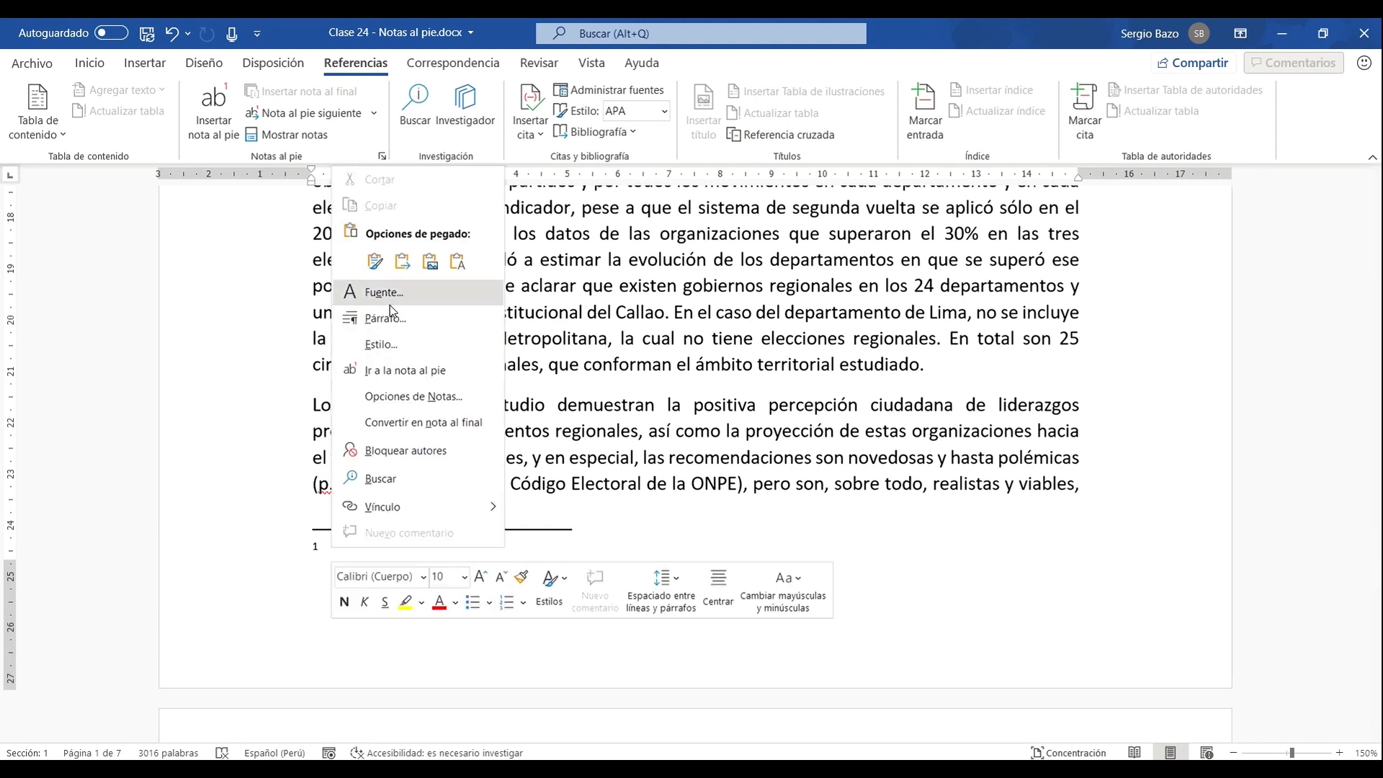
{"action": "left_click", "coordinate": [455, 261]}
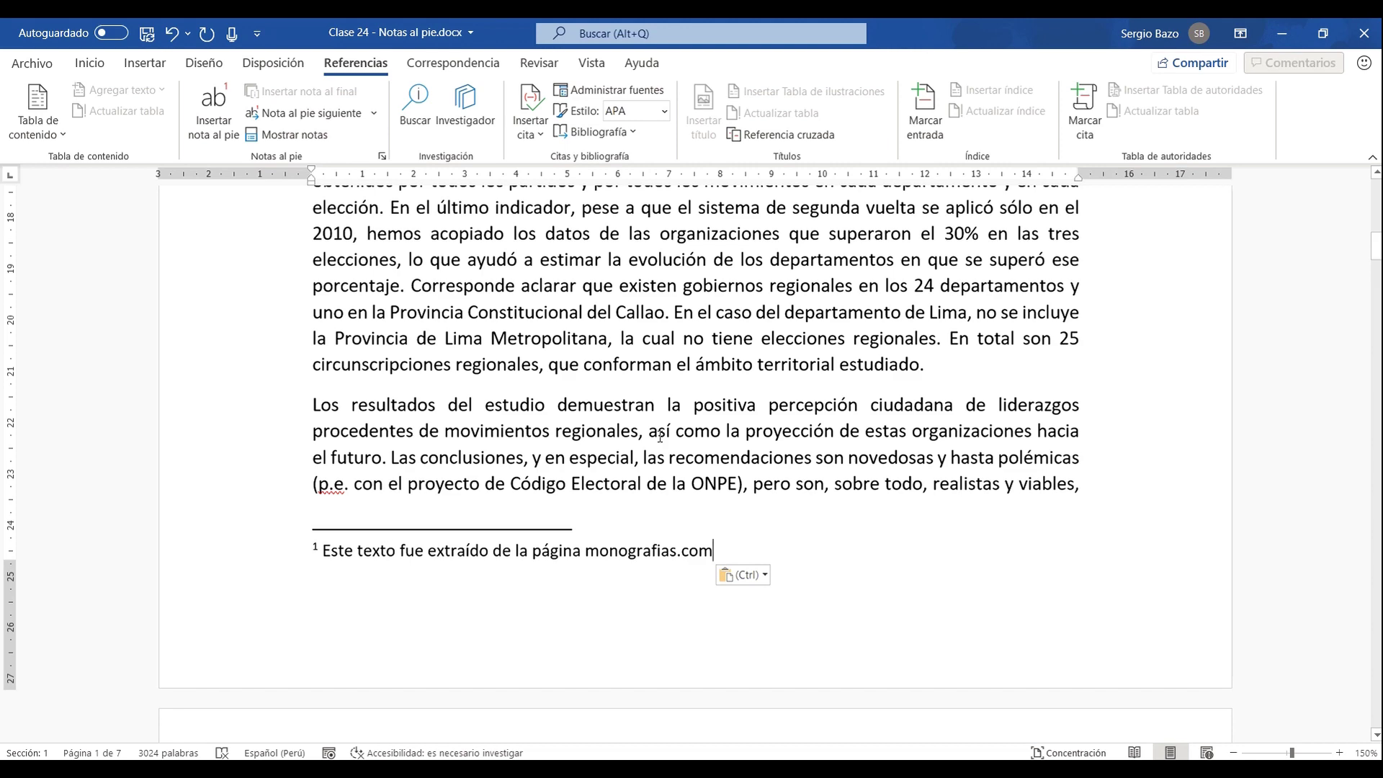
Return to the title's footnote reference and scroll down toward the subtitle.
{"action": "key", "text": "ctrl+Home"}
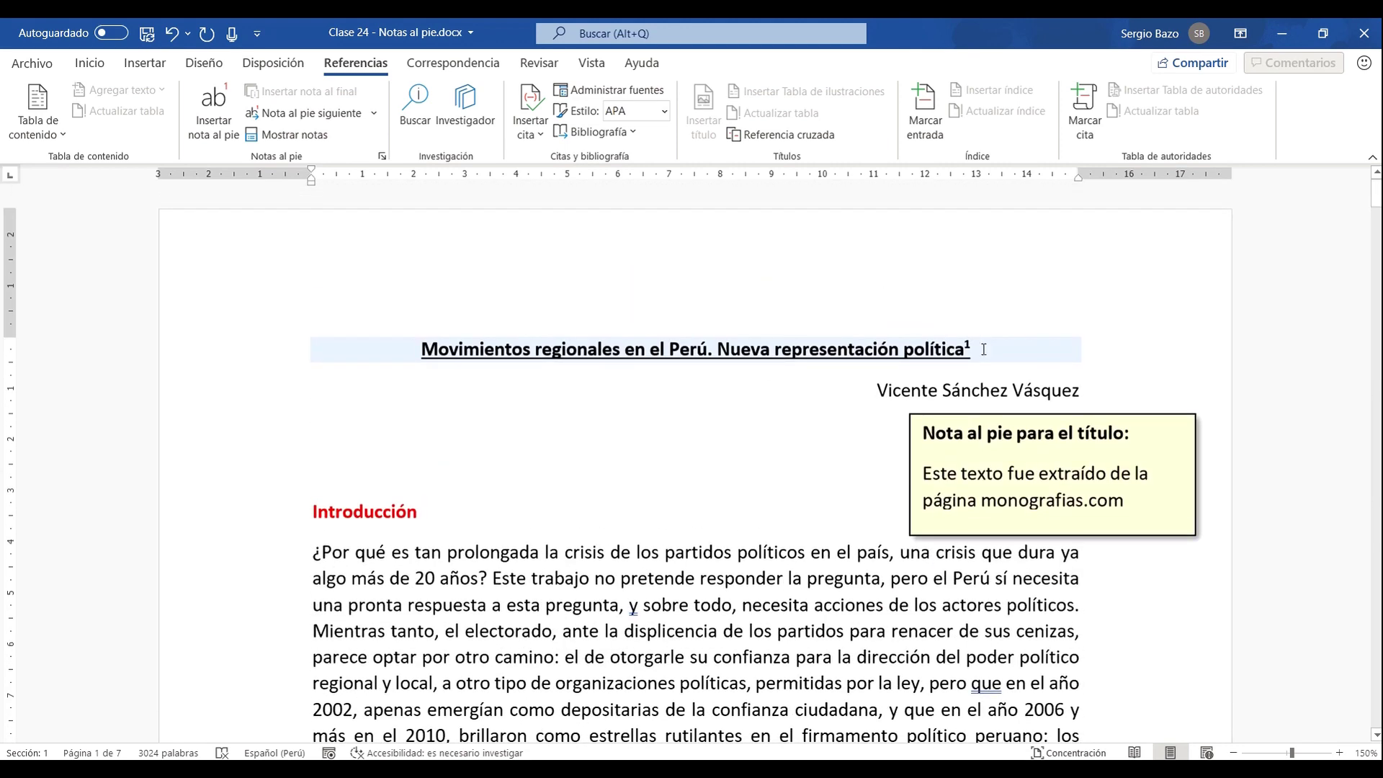
{"action": "scroll", "coordinate": [436, 487], "scroll_direction": "down", "scroll_amount": 5}
{"action": "scroll", "coordinate": [436, 486], "scroll_direction": "down", "scroll_amount": 5}
{"action": "scroll", "coordinate": [442, 487], "scroll_direction": "down", "scroll_amount": 5}
{"action": "scroll", "coordinate": [443, 487], "scroll_direction": "down", "scroll_amount": 1}
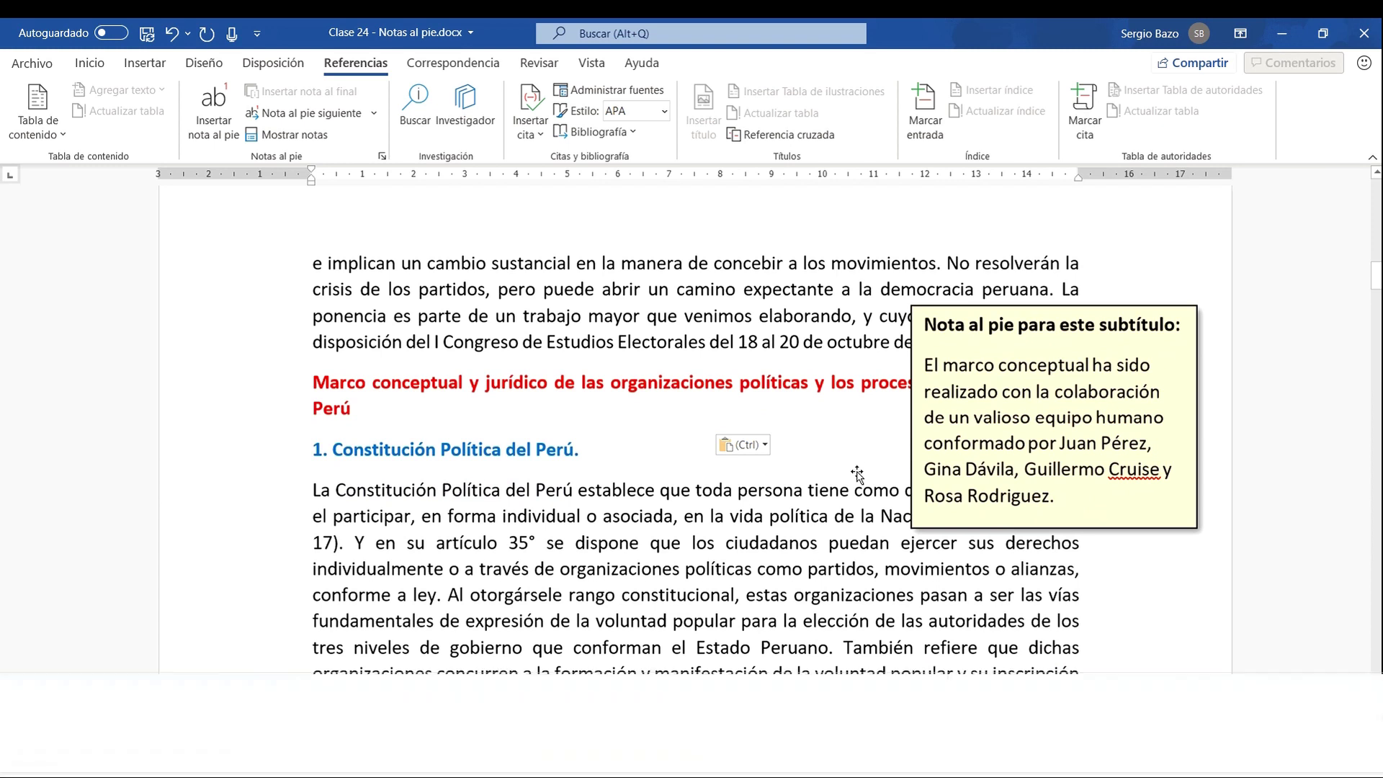
Copy the subtitle callout's text and insert footnote 2 after 'Perú'.
{"action": "left_click", "coordinate": [372, 401]}
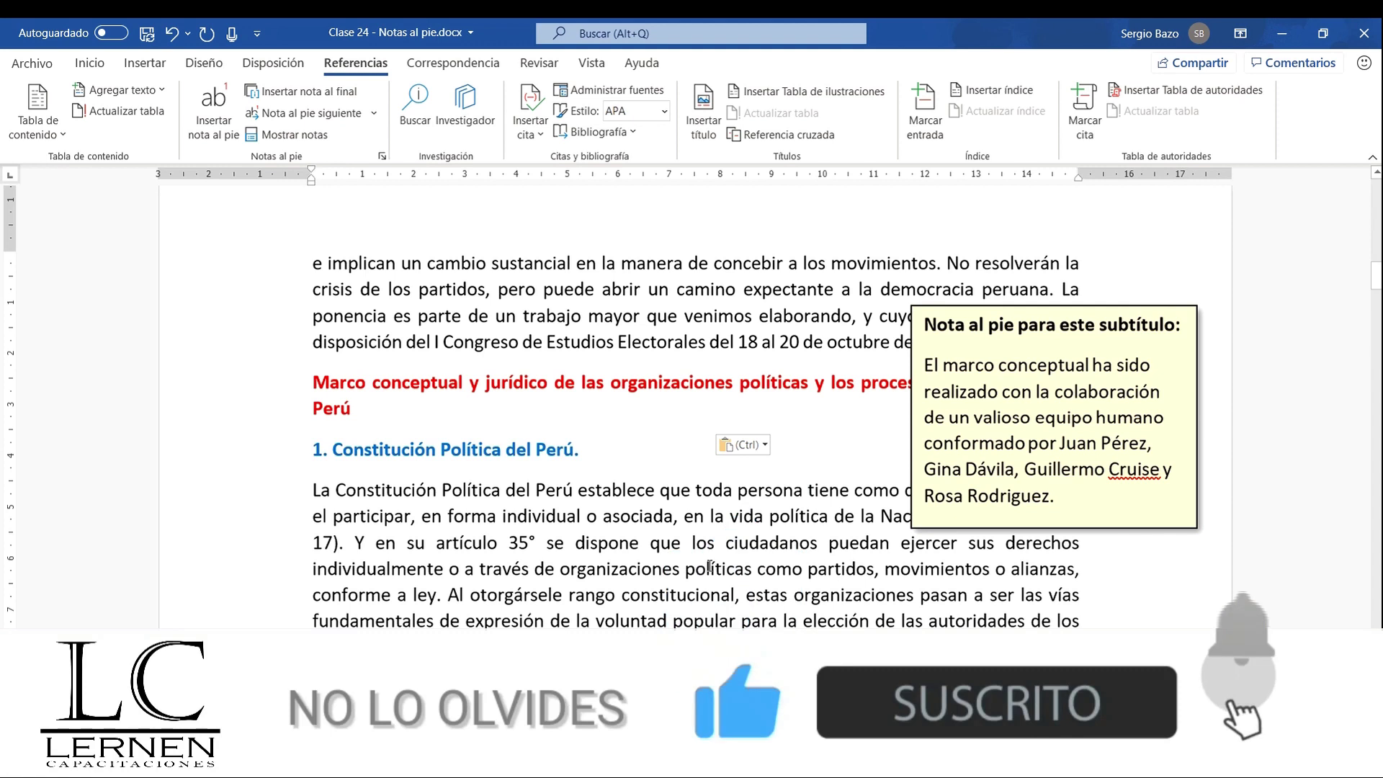
{"action": "left_click", "coordinate": [674, 569]}
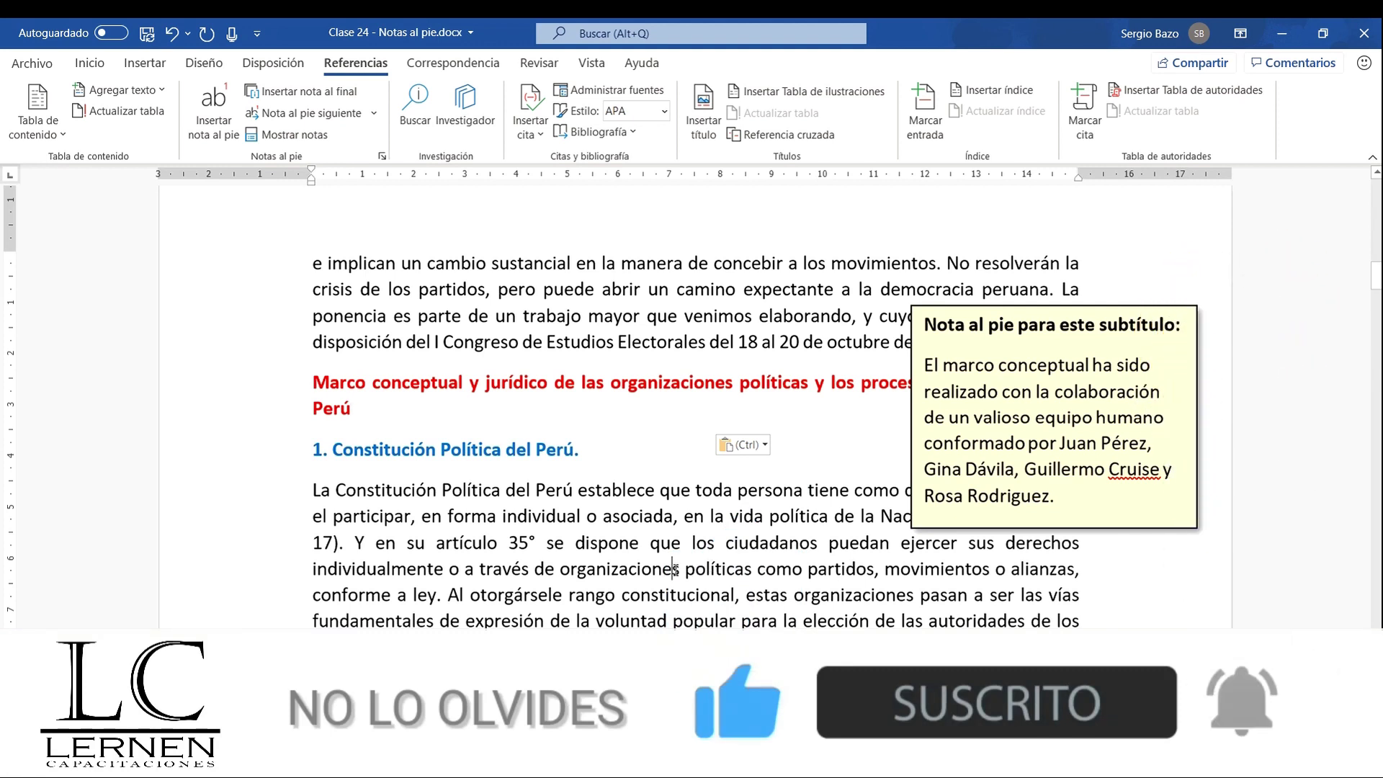
{"action": "left_click", "coordinate": [365, 410]}
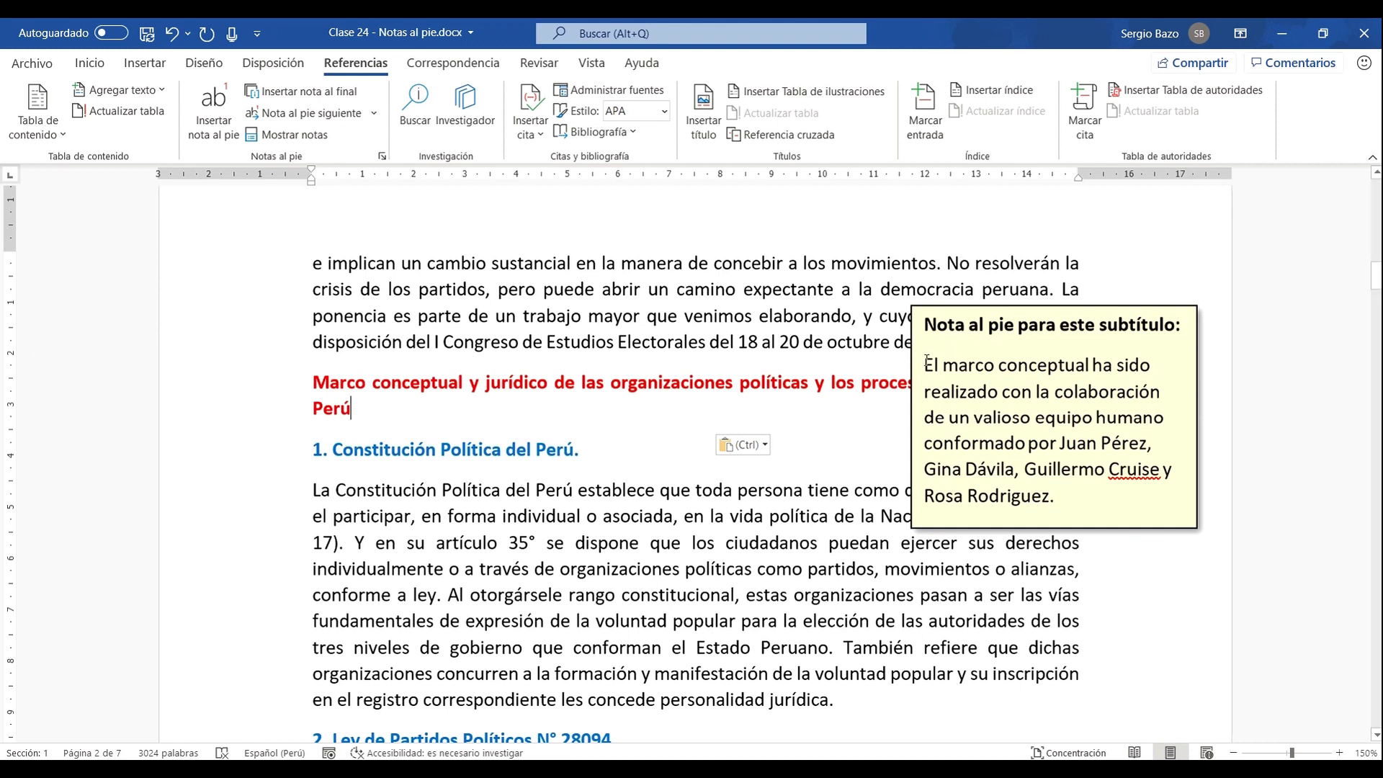
{"action": "left_click_drag", "start_coordinate": [925, 360], "coordinate": [1085, 497]}
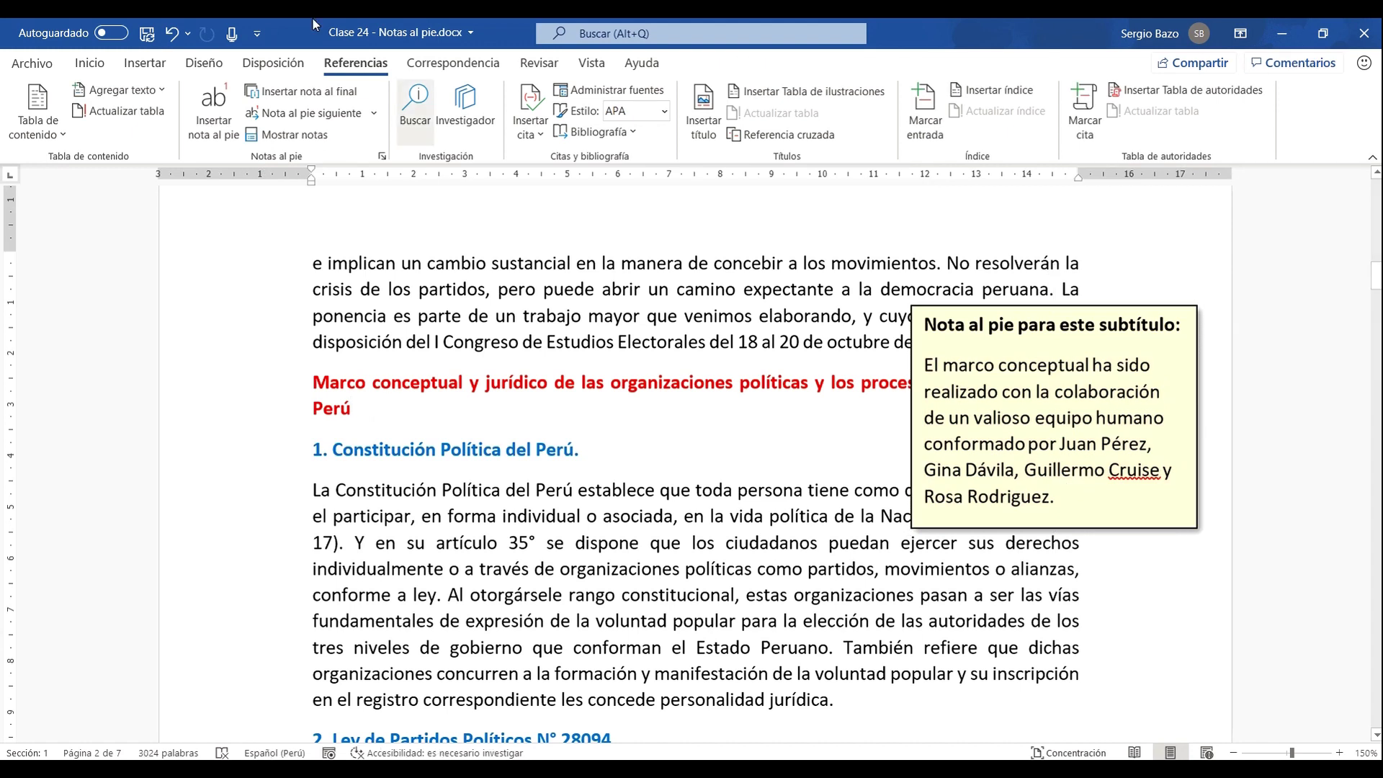
{"action": "left_click", "coordinate": [205, 109]}
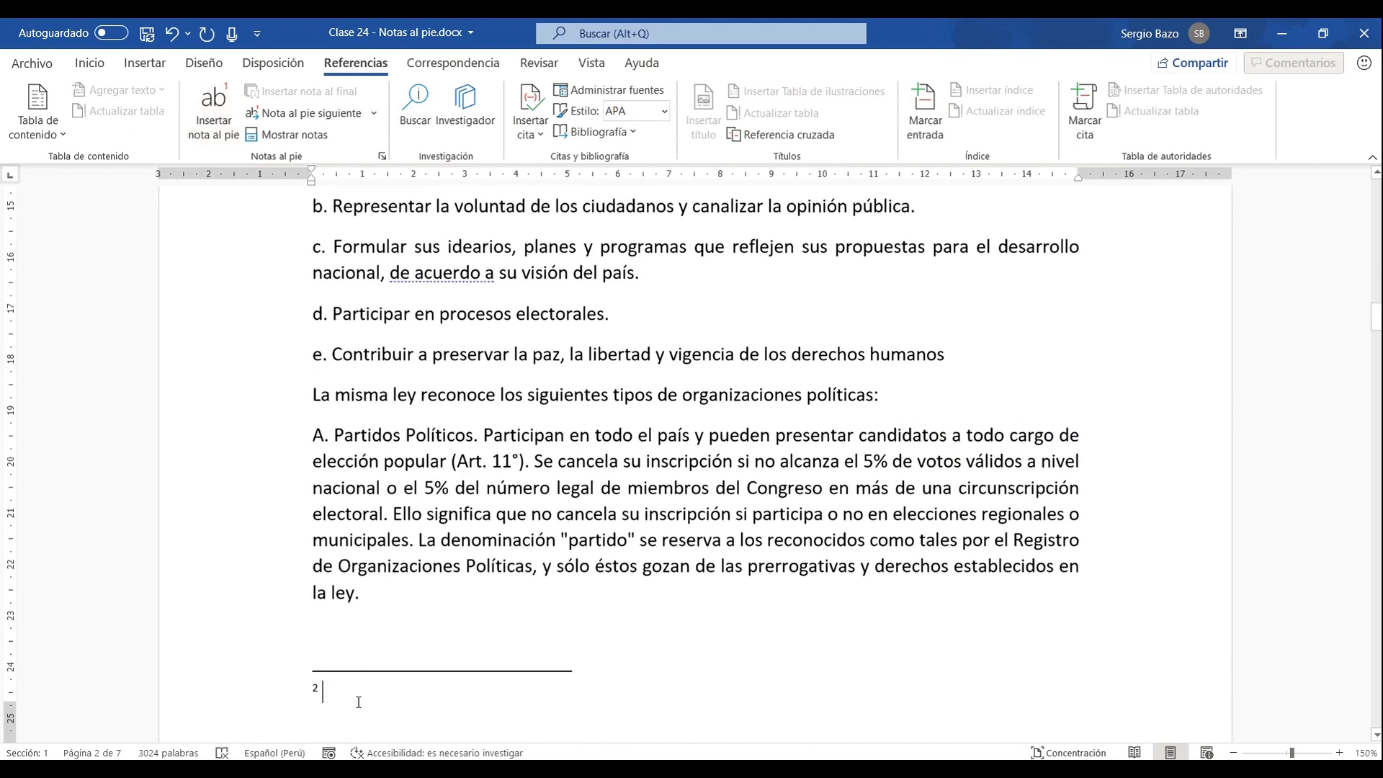
Paste the collaborating-team note into footnote 2 and return to its Perú² reference.
{"action": "right_click", "coordinate": [323, 691]}
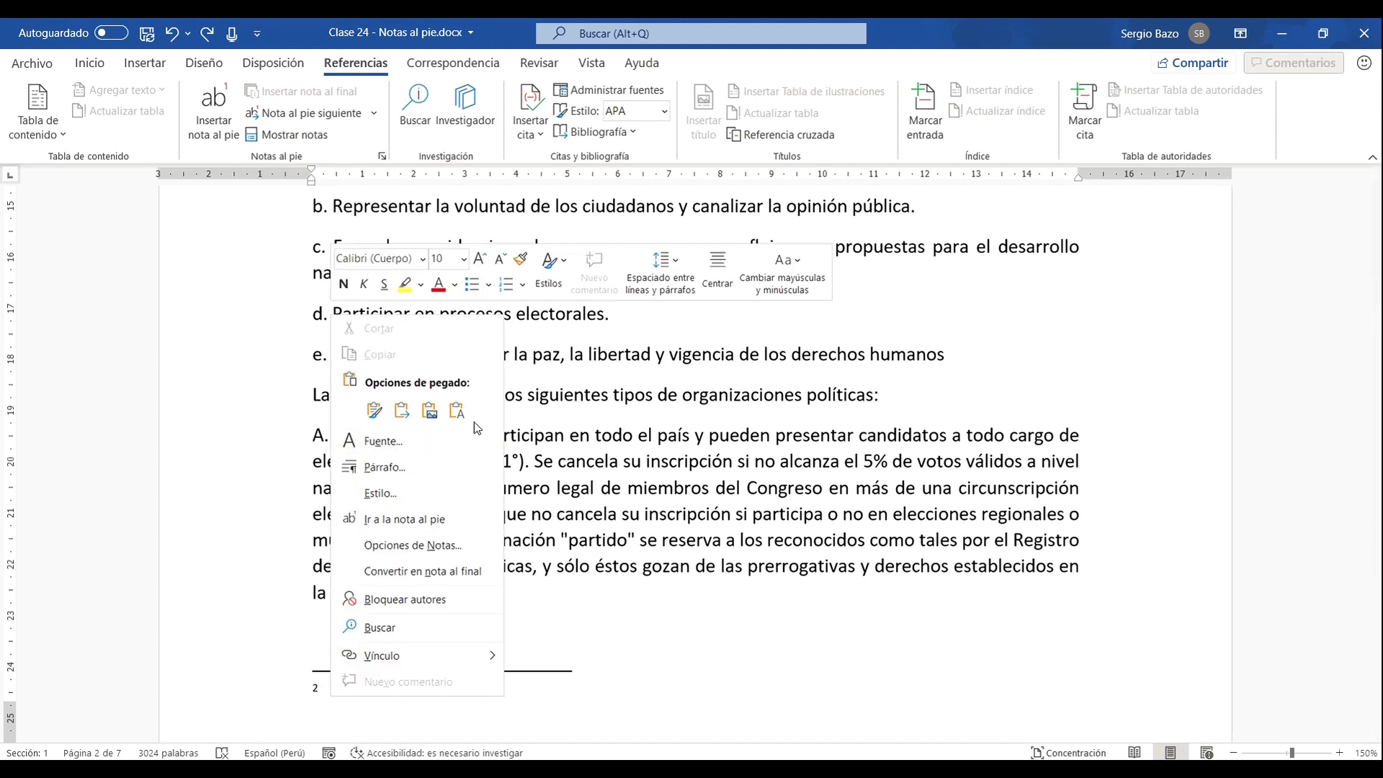
{"action": "key", "text": "Escape"}
{"action": "type", "text": "El marco conceptual ha sido realizado con la colaboración de un valioso equipo humano conformado por Juan Pérez, Gina Dávila, Guillermo Cruise y Rosa Rodriguez."}
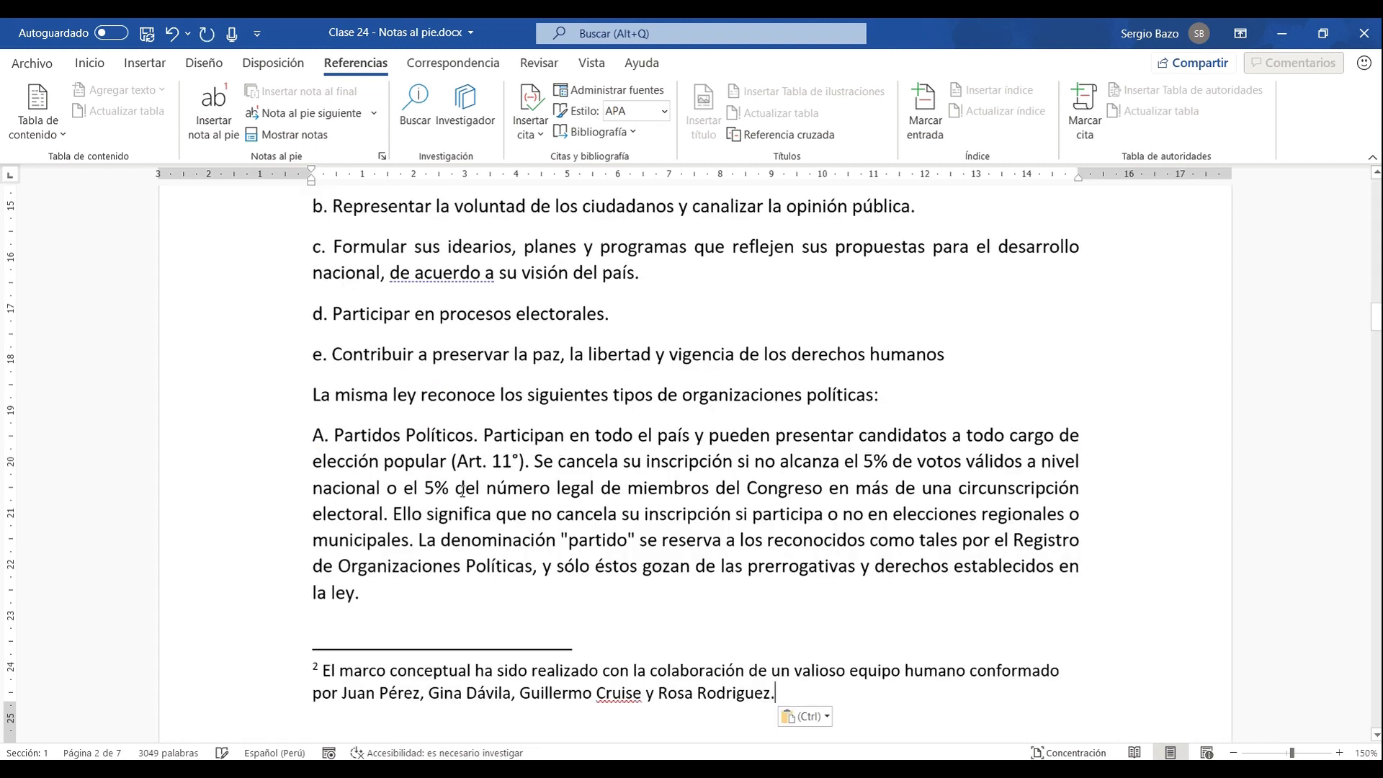
{"action": "scroll", "coordinate": [620, 686], "scroll_direction": "down", "scroll_amount": 3}
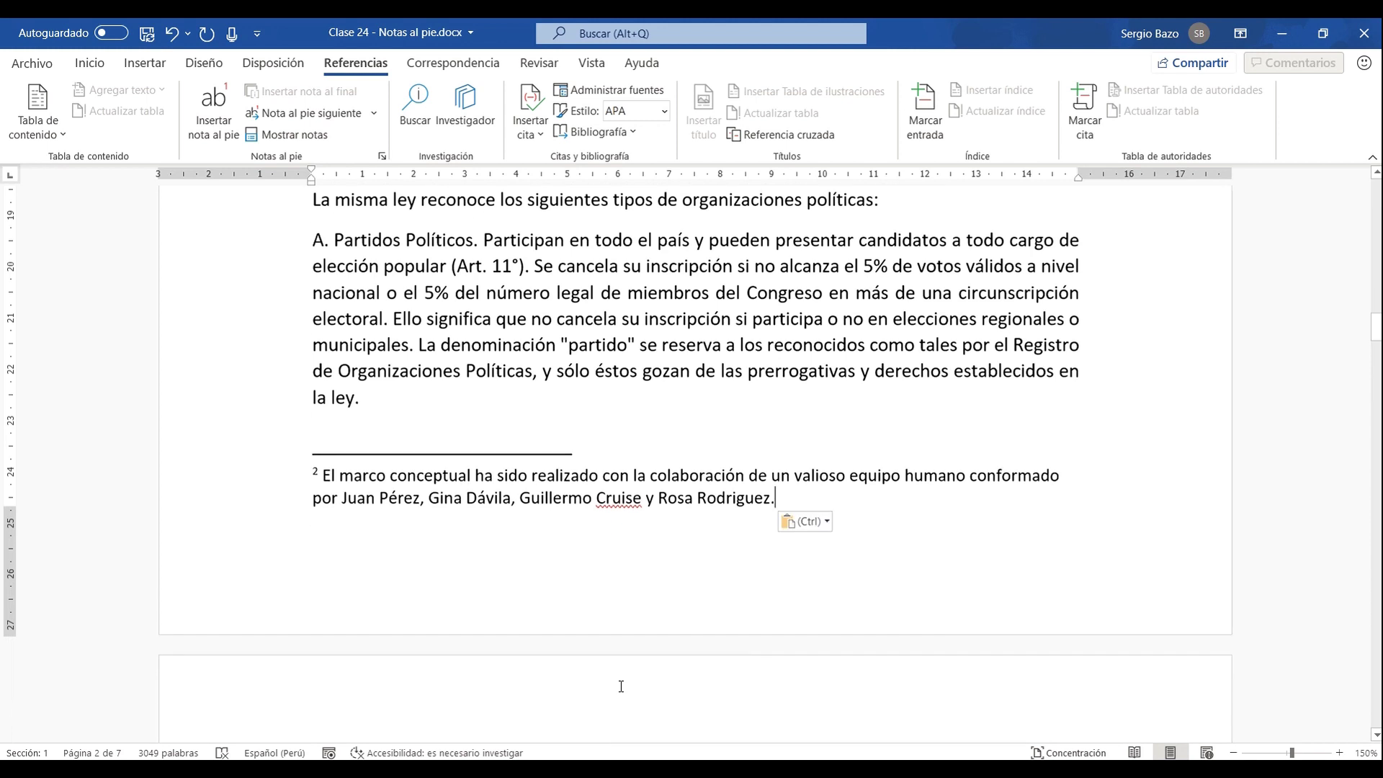
{"action": "scroll", "coordinate": [615, 686], "scroll_direction": "up", "scroll_amount": 4}
{"action": "double_click", "coordinate": [315, 710]}
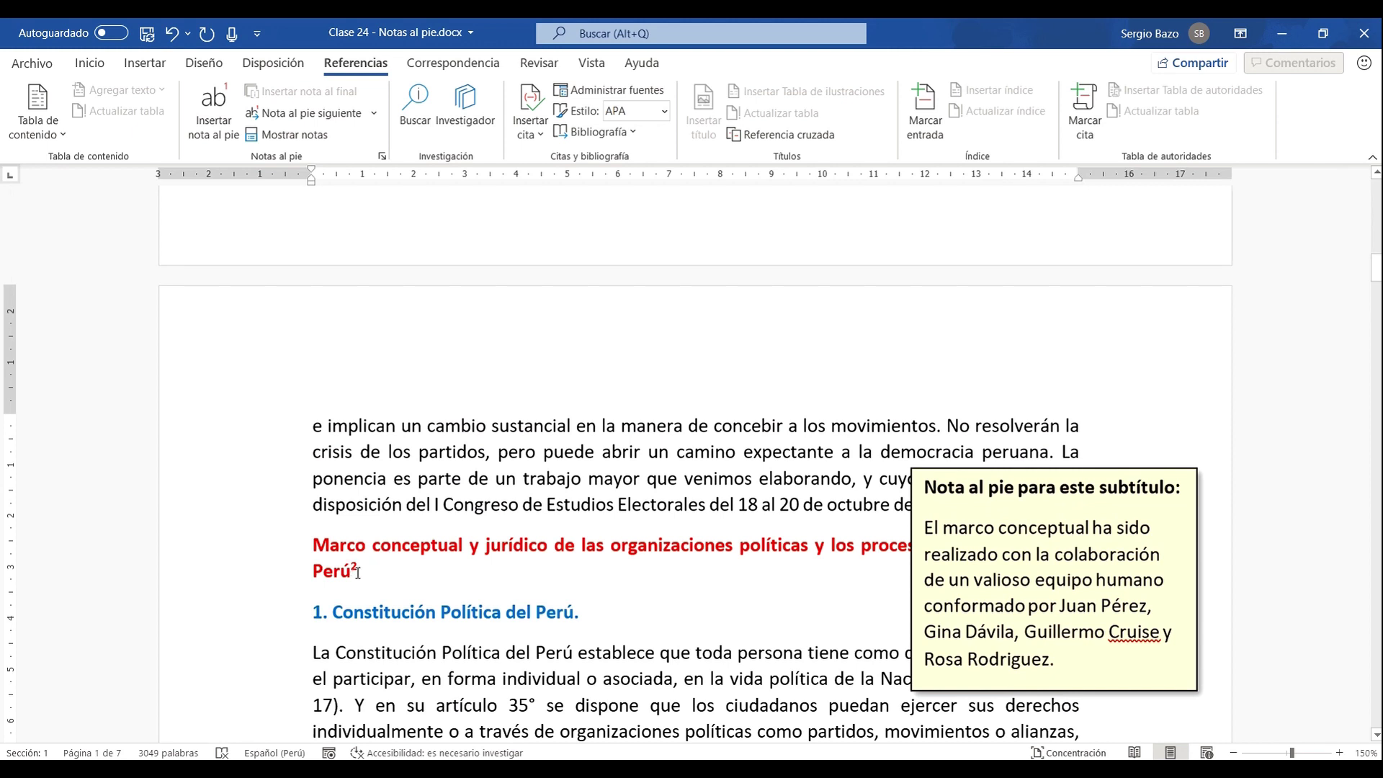
Delete the yellow callout notes beside the subtitle and the title.
{"action": "left_click", "coordinate": [1126, 569]}
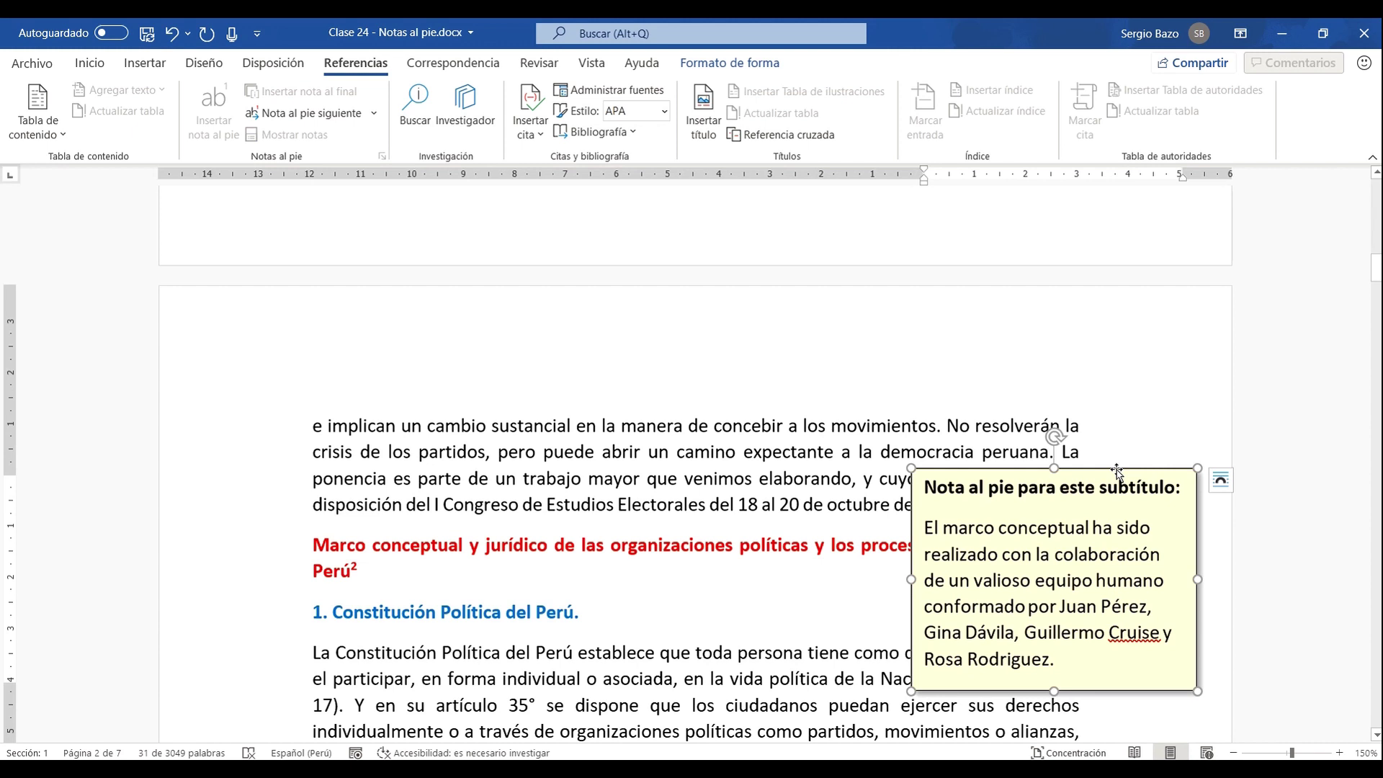
{"action": "key", "text": "Delete"}
{"action": "scroll", "coordinate": [792, 471], "scroll_direction": "up", "scroll_amount": 5}
{"action": "scroll", "coordinate": [792, 471], "scroll_direction": "up", "scroll_amount": 5}
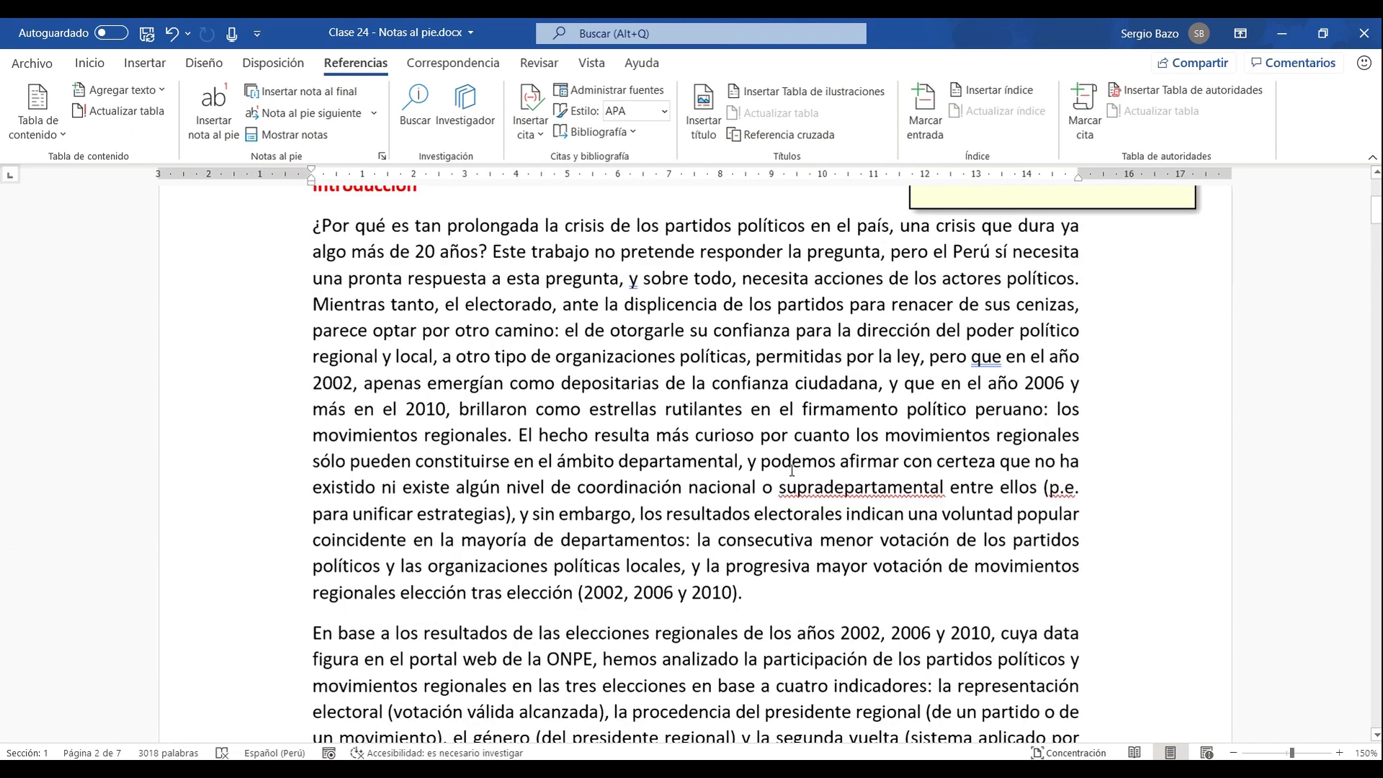
{"action": "scroll", "coordinate": [936, 461], "scroll_direction": "up", "scroll_amount": 5}
{"action": "left_click", "coordinate": [1138, 449]}
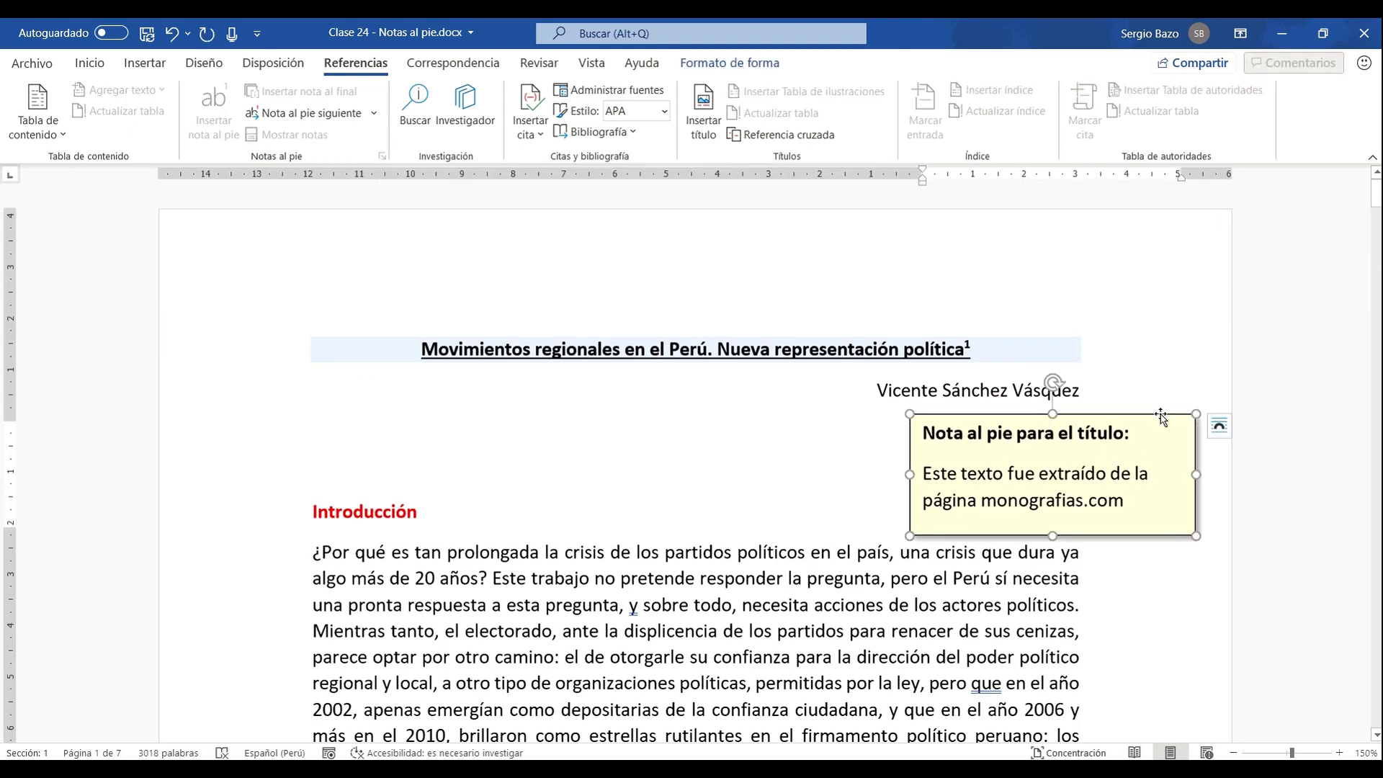
{"action": "key", "text": "Delete"}
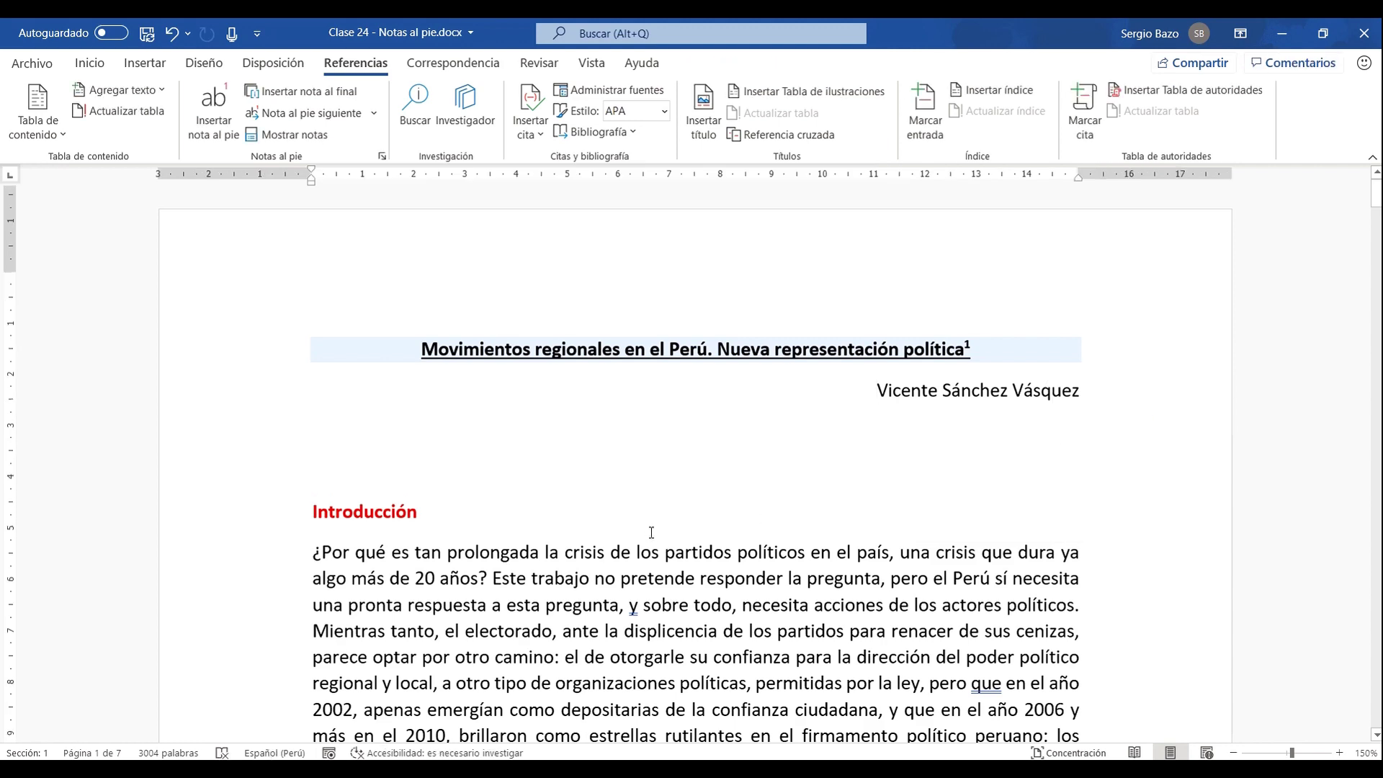
Place the cursor just before the red Marco conceptual heading.
{"action": "scroll", "coordinate": [652, 533], "scroll_direction": "down", "scroll_amount": 5}
{"action": "scroll", "coordinate": [651, 533], "scroll_direction": "down", "scroll_amount": 5}
{"action": "scroll", "coordinate": [651, 533], "scroll_direction": "up", "scroll_amount": 1}
{"action": "scroll", "coordinate": [651, 532], "scroll_direction": "up", "scroll_amount": 5}
{"action": "scroll", "coordinate": [651, 532], "scroll_direction": "down", "scroll_amount": 6}
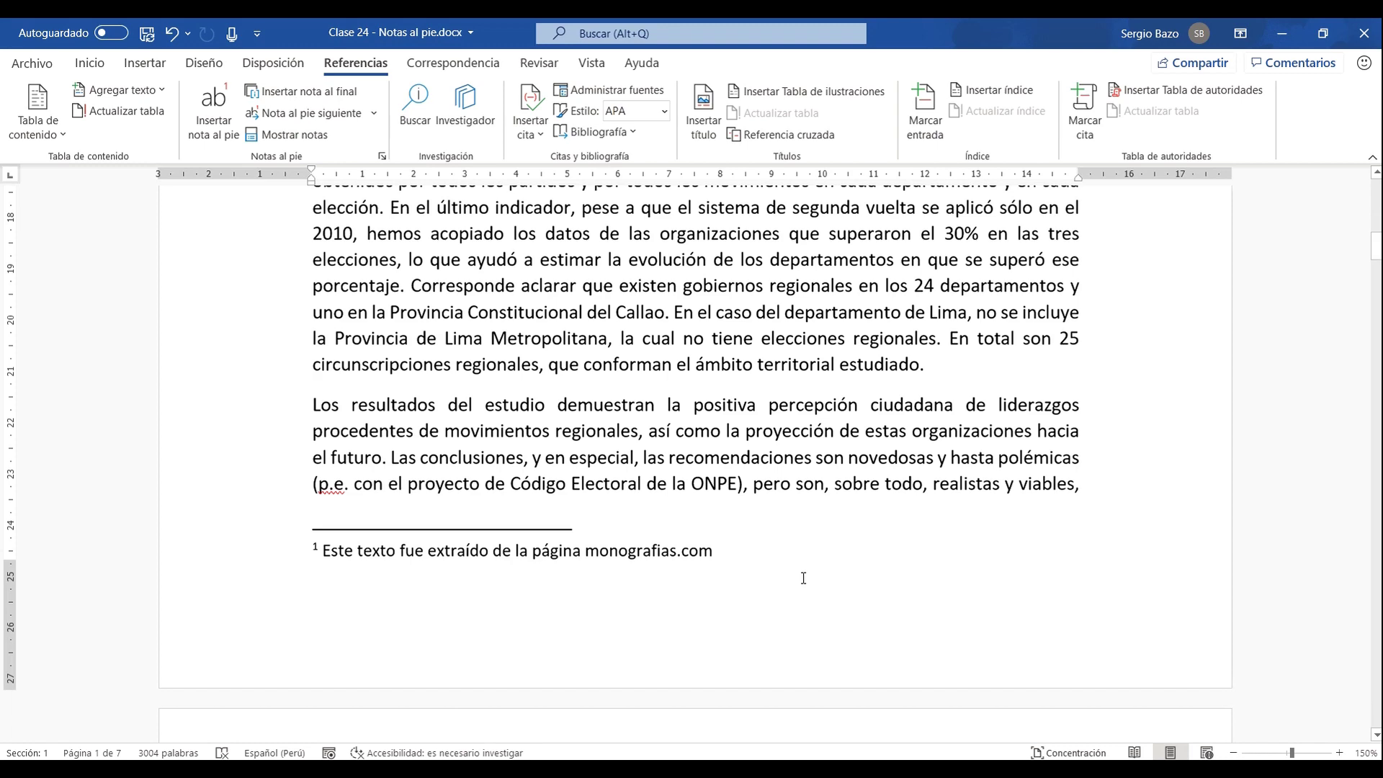
{"action": "scroll", "coordinate": [801, 573], "scroll_direction": "up", "scroll_amount": 7}
{"action": "scroll", "coordinate": [792, 551], "scroll_direction": "up", "scroll_amount": 4}
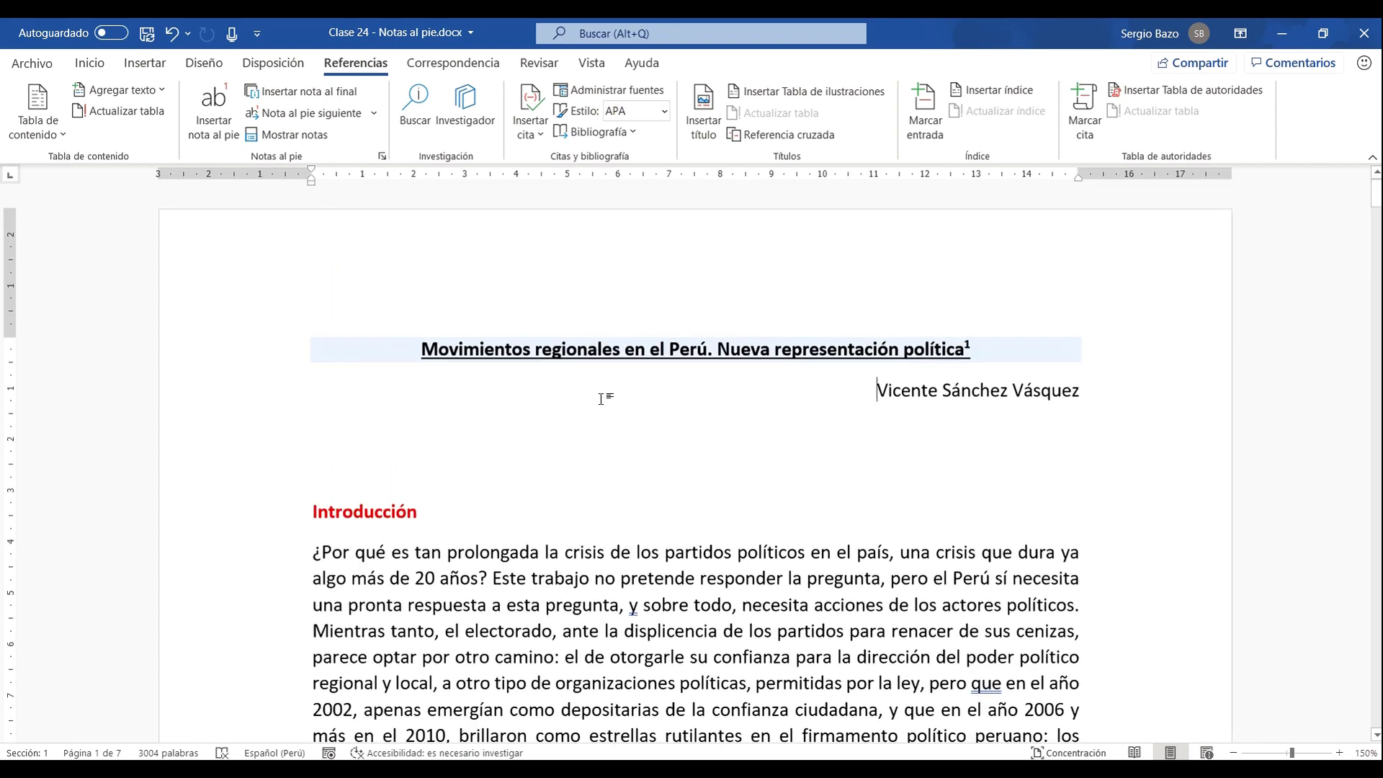
{"action": "scroll", "coordinate": [751, 667], "scroll_direction": "down", "scroll_amount": 5}
{"action": "scroll", "coordinate": [752, 666], "scroll_direction": "down", "scroll_amount": 5}
{"action": "scroll", "coordinate": [751, 666], "scroll_direction": "down", "scroll_amount": 5}
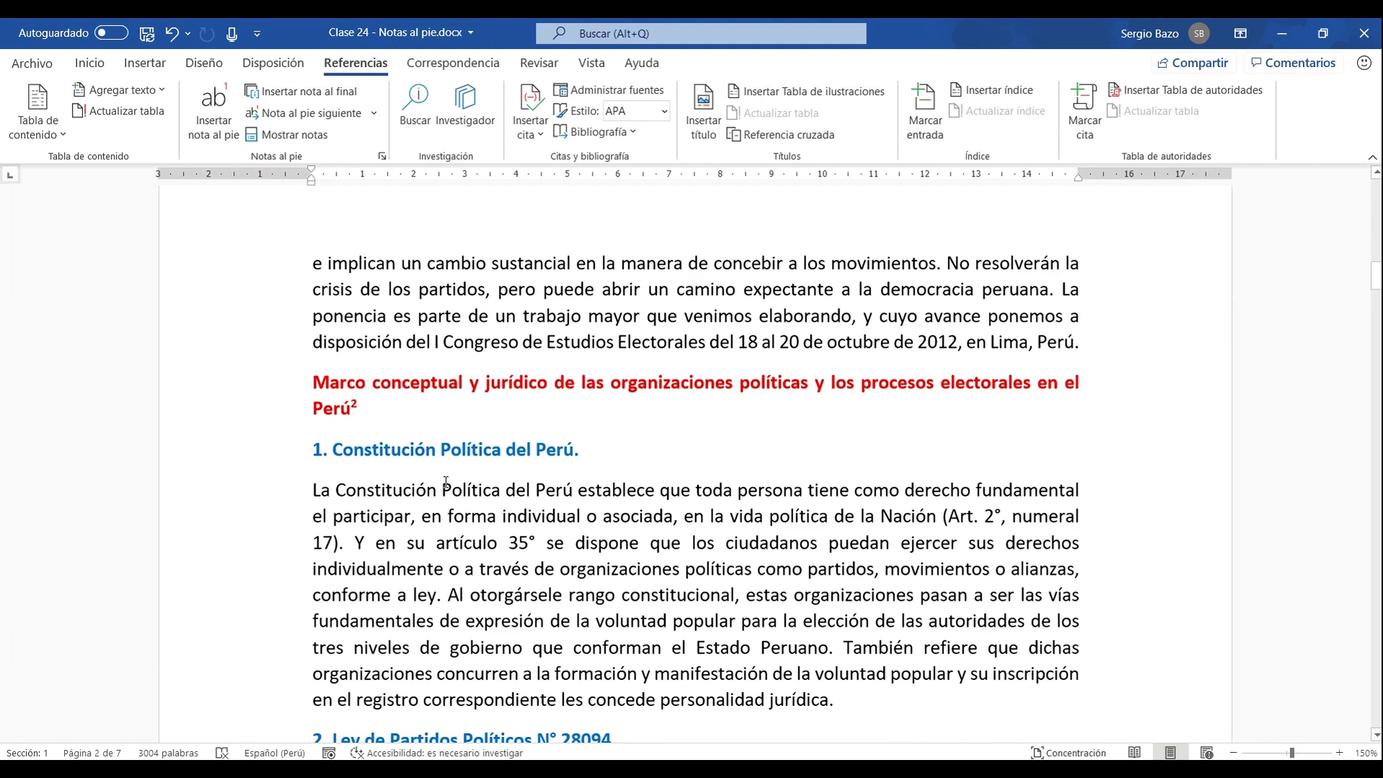
{"action": "scroll", "coordinate": [482, 472], "scroll_direction": "down", "scroll_amount": 1}
{"action": "scroll", "coordinate": [483, 476], "scroll_direction": "up", "scroll_amount": 1}
{"action": "scroll", "coordinate": [483, 476], "scroll_direction": "down", "scroll_amount": 8}
{"action": "scroll", "coordinate": [484, 476], "scroll_direction": "down", "scroll_amount": 5}
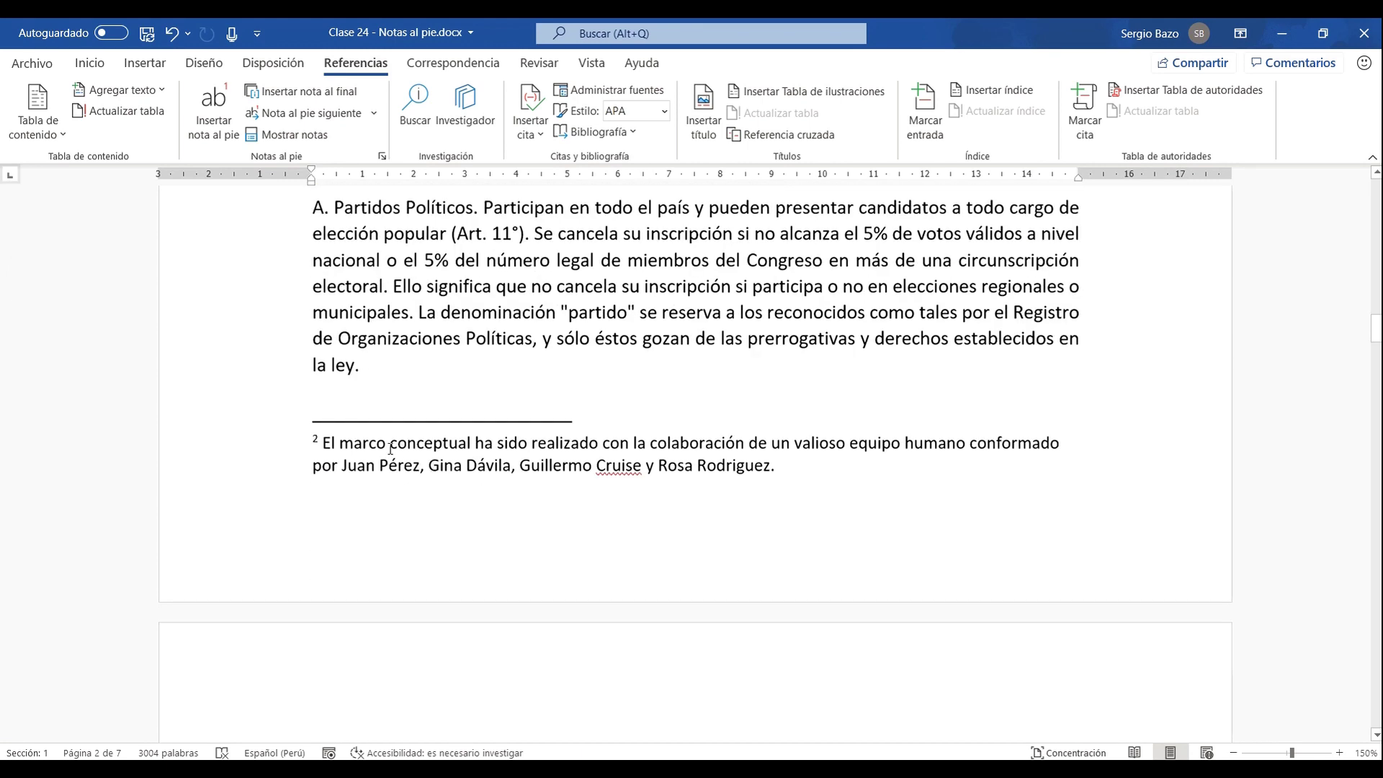
{"action": "scroll", "coordinate": [512, 445], "scroll_direction": "up", "scroll_amount": 5}
{"action": "scroll", "coordinate": [513, 445], "scroll_direction": "up", "scroll_amount": 5}
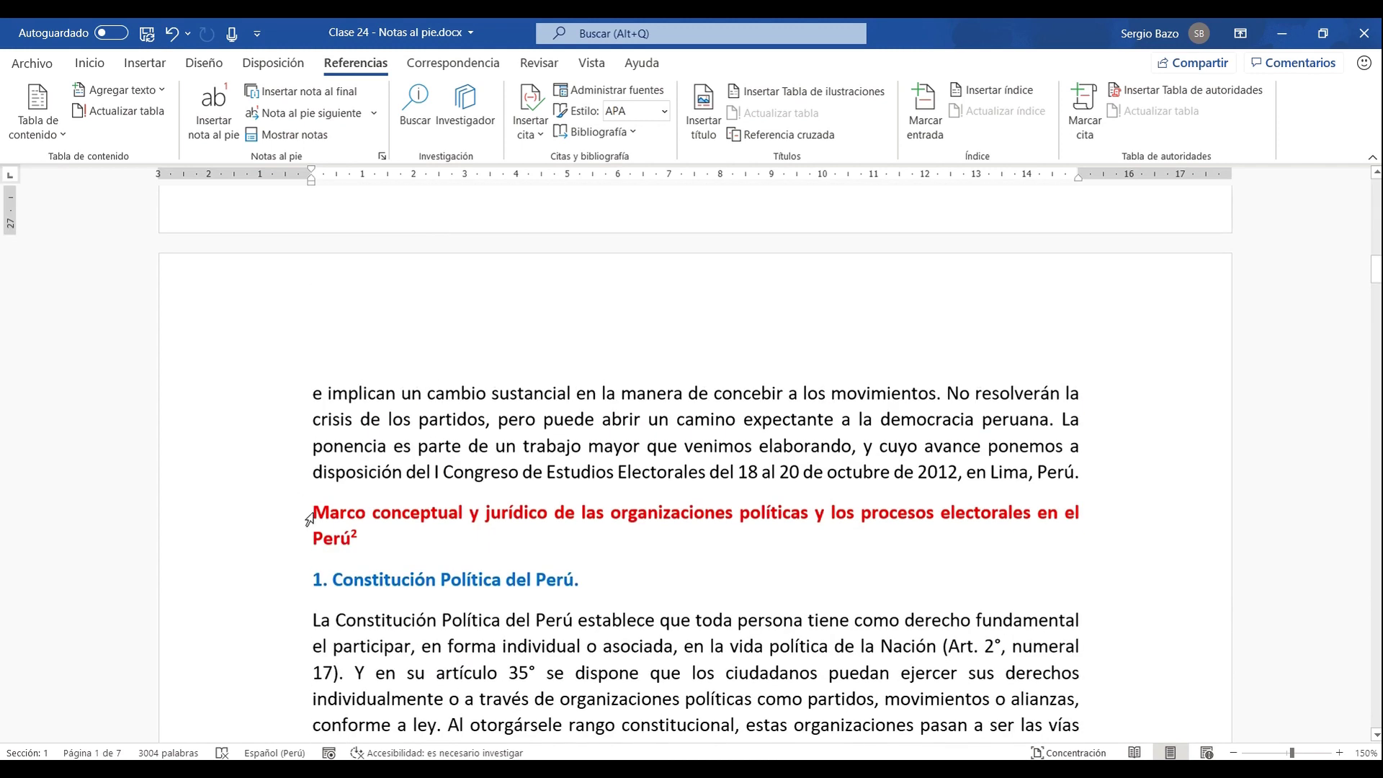
{"action": "left_click", "coordinate": [607, 518]}
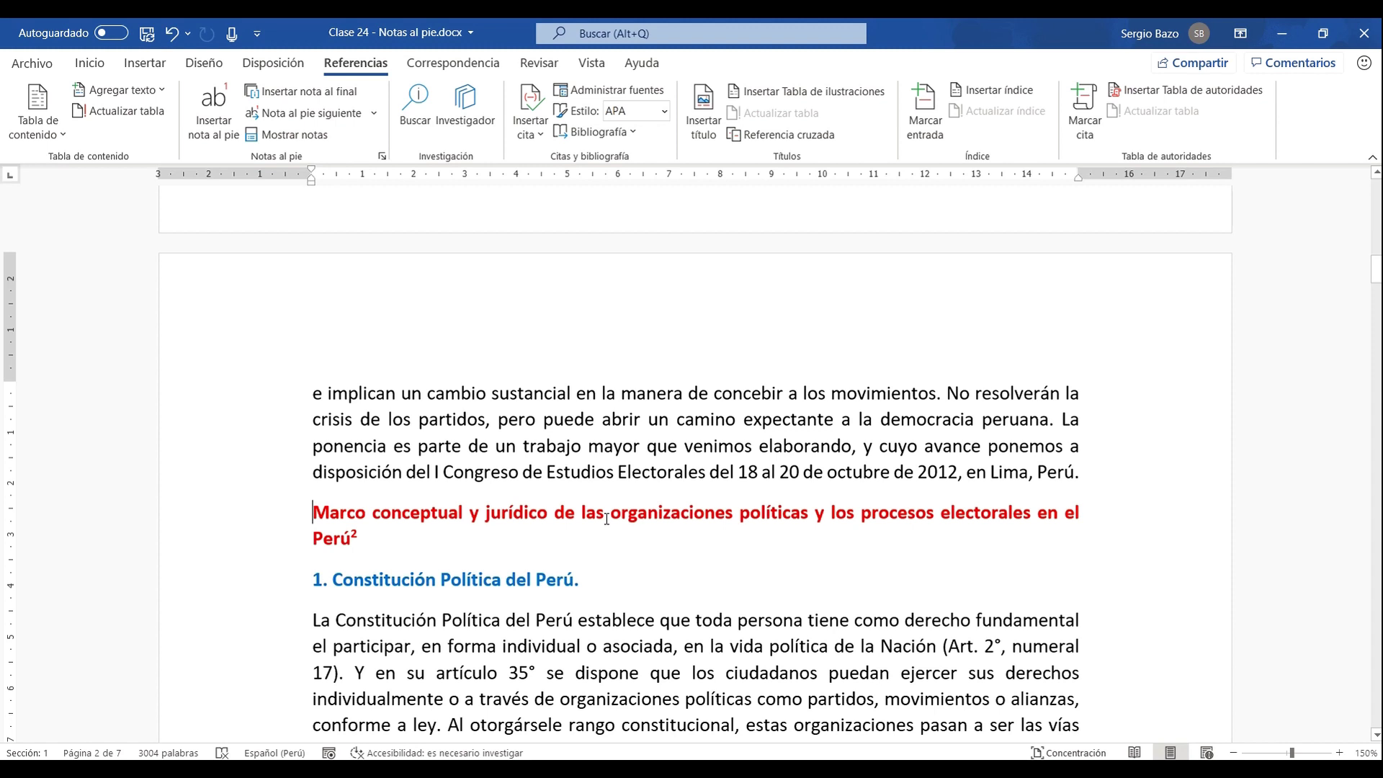
Insert a Ctrl+Enter page break so the Marco conceptual heading starts a new page.
{"action": "key", "text": "ctrl+Return"}
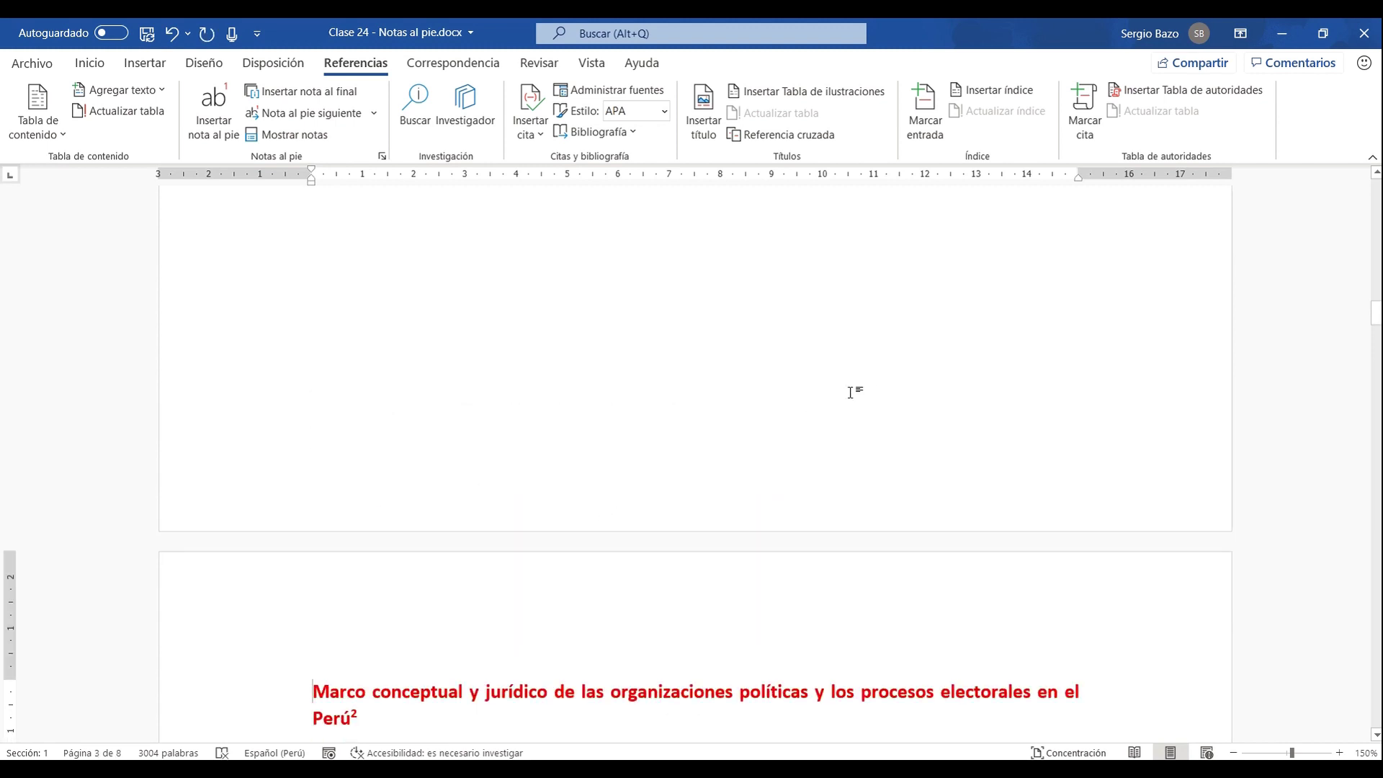
{"action": "scroll", "coordinate": [618, 375], "scroll_direction": "up", "scroll_amount": 5}
{"action": "scroll", "coordinate": [617, 375], "scroll_direction": "up", "scroll_amount": 5}
{"action": "scroll", "coordinate": [617, 376], "scroll_direction": "up", "scroll_amount": 5}
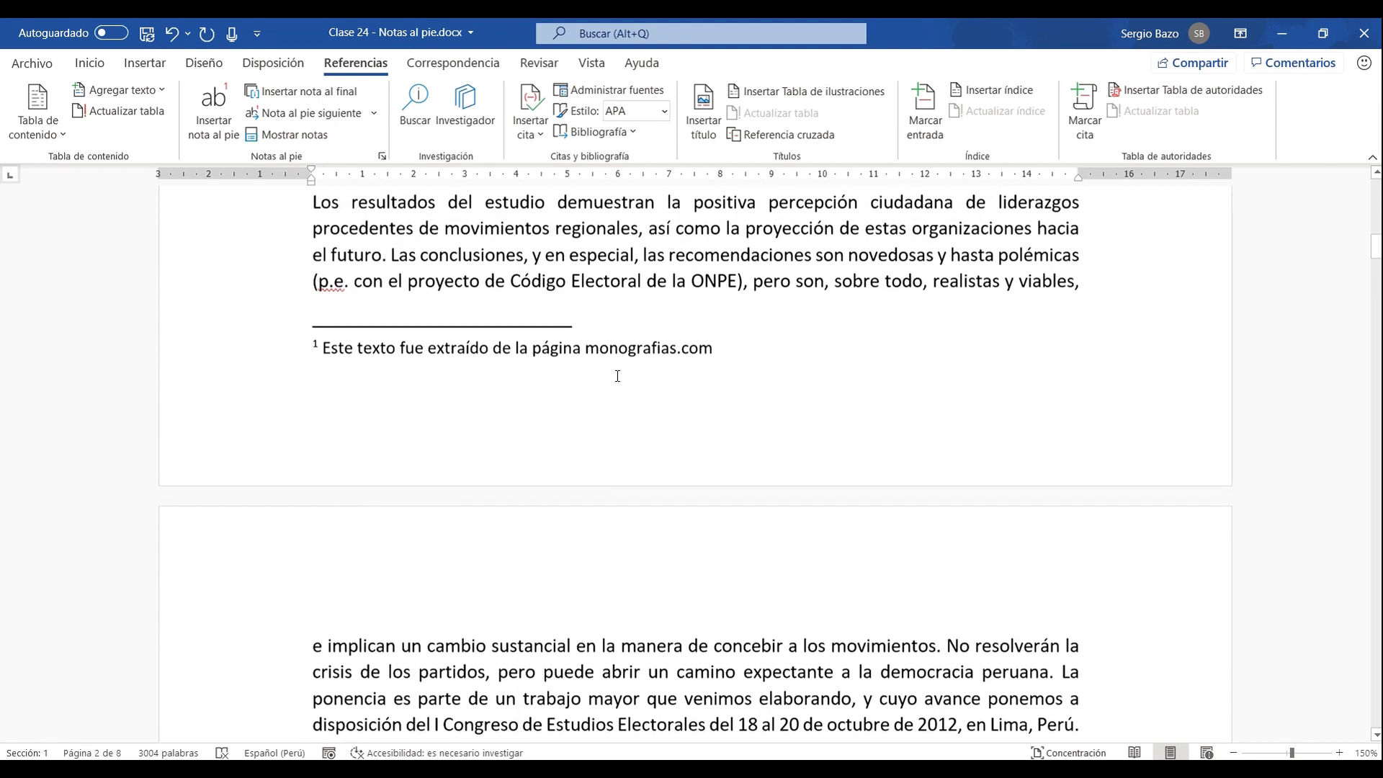
{"action": "scroll", "coordinate": [617, 375], "scroll_direction": "down", "scroll_amount": 1}
{"action": "scroll", "coordinate": [618, 375], "scroll_direction": "down", "scroll_amount": 5}
{"action": "scroll", "coordinate": [618, 375], "scroll_direction": "down", "scroll_amount": 3}
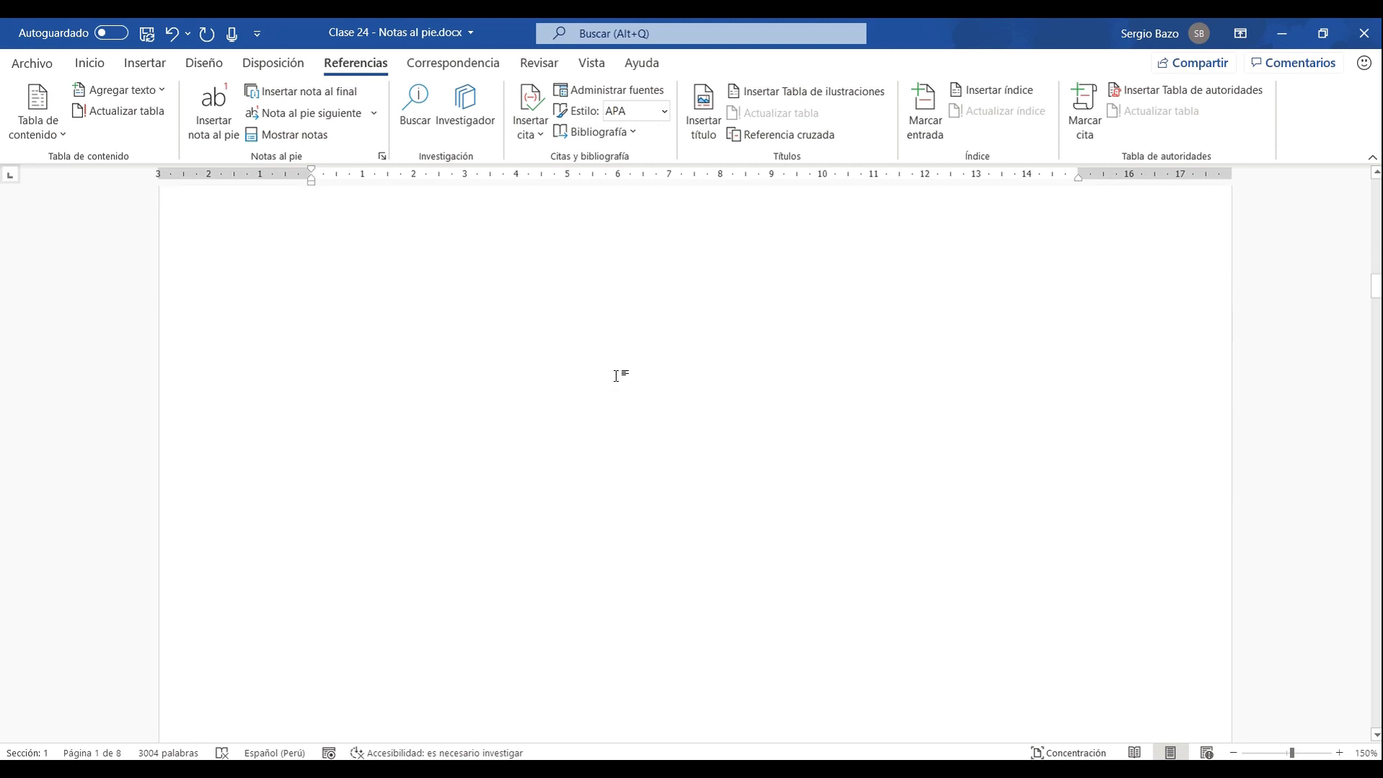
{"action": "scroll", "coordinate": [618, 376], "scroll_direction": "down", "scroll_amount": 5}
{"action": "scroll", "coordinate": [618, 376], "scroll_direction": "down", "scroll_amount": 1}
{"action": "scroll", "coordinate": [618, 375], "scroll_direction": "down", "scroll_amount": 4}
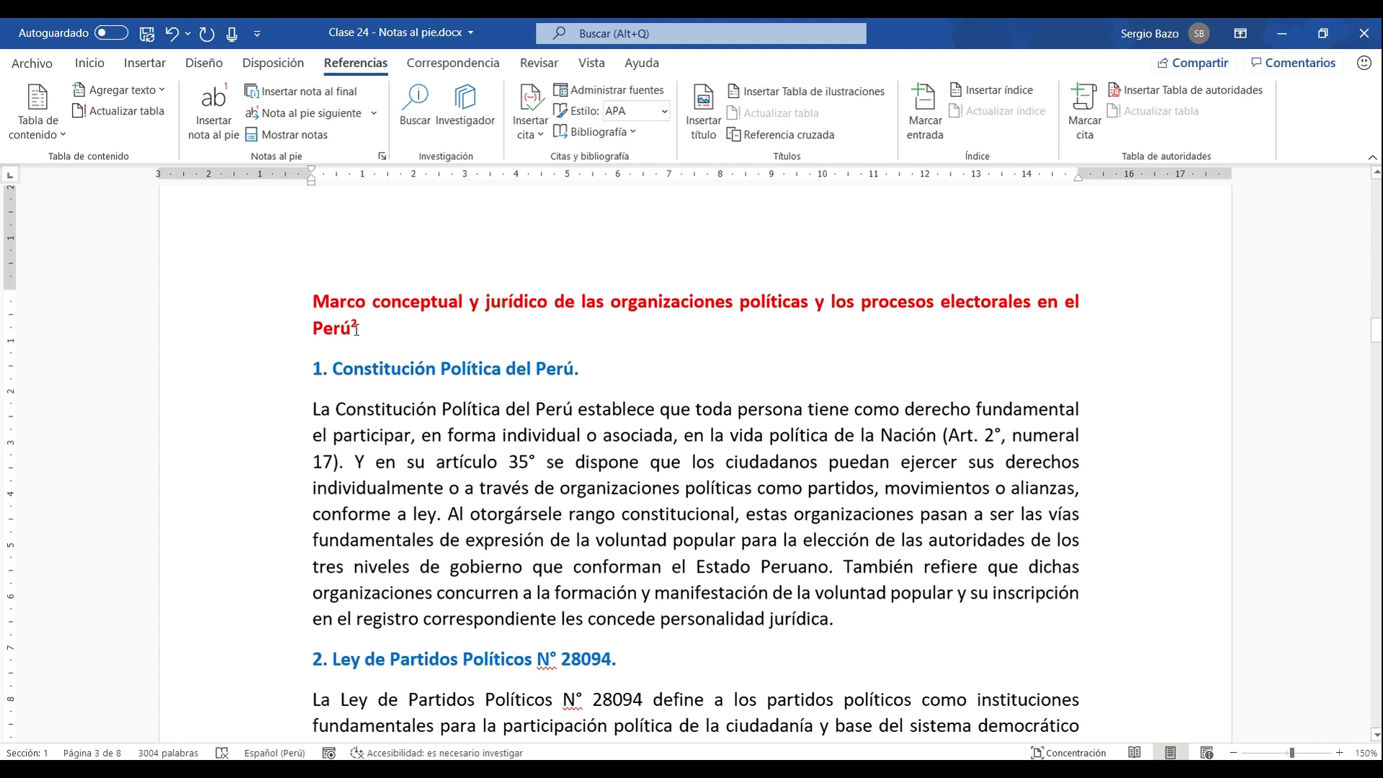
{"action": "scroll", "coordinate": [381, 331], "scroll_direction": "down", "scroll_amount": 6}
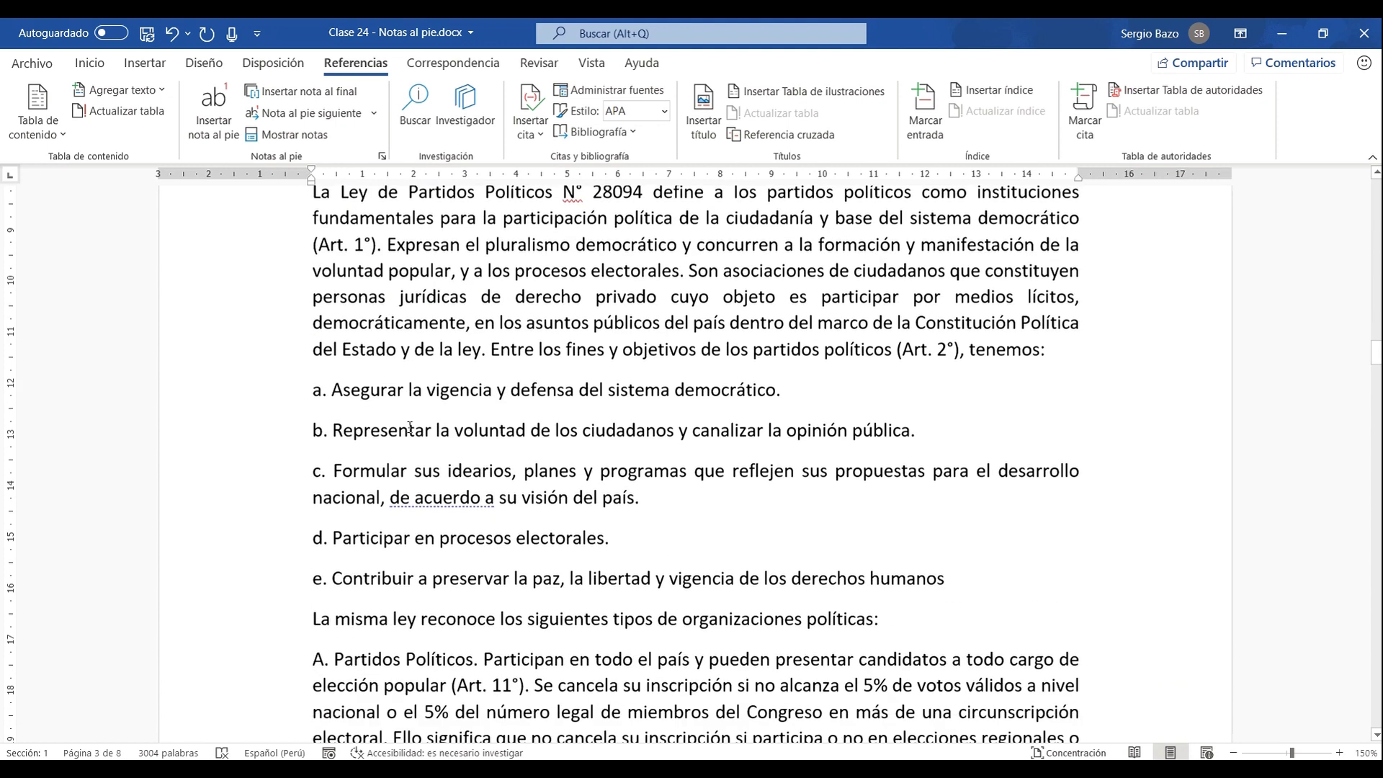
{"action": "scroll", "coordinate": [410, 429], "scroll_direction": "down", "scroll_amount": 6}
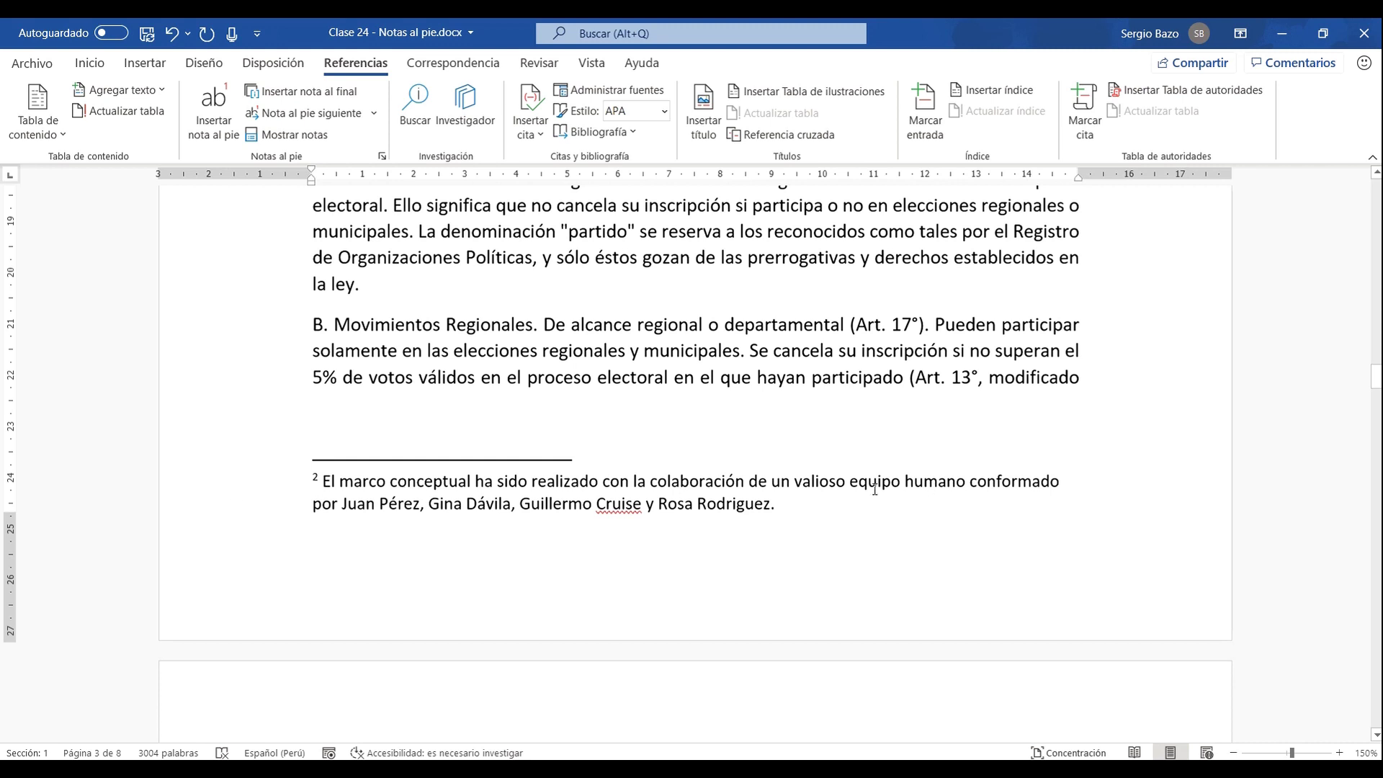
{"action": "scroll", "coordinate": [875, 490], "scroll_direction": "up", "scroll_amount": 5}
{"action": "scroll", "coordinate": [508, 446], "scroll_direction": "up", "scroll_amount": 3}
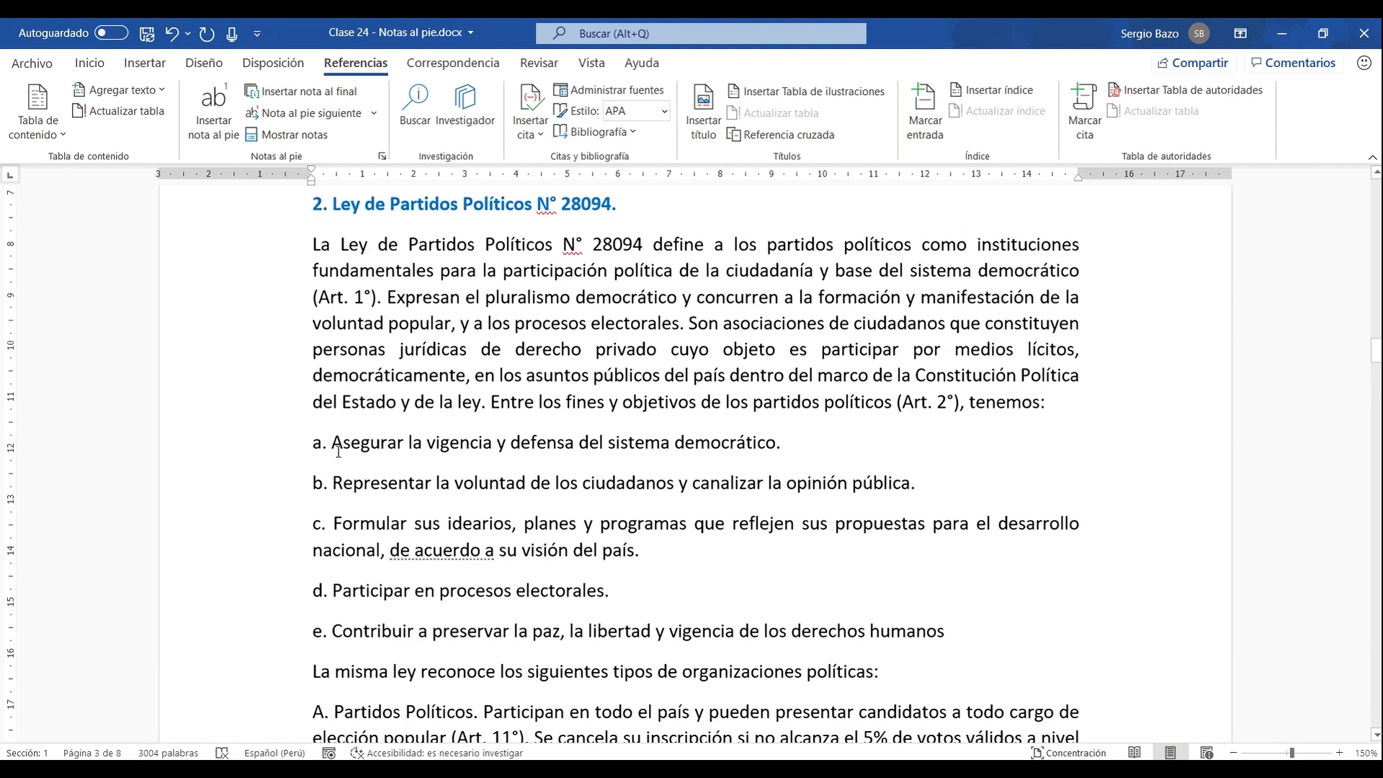
{"action": "left_click", "coordinate": [797, 445]}
Insert footnote 3 after 'democrático.' in item a.
{"action": "left_click", "coordinate": [209, 115]}
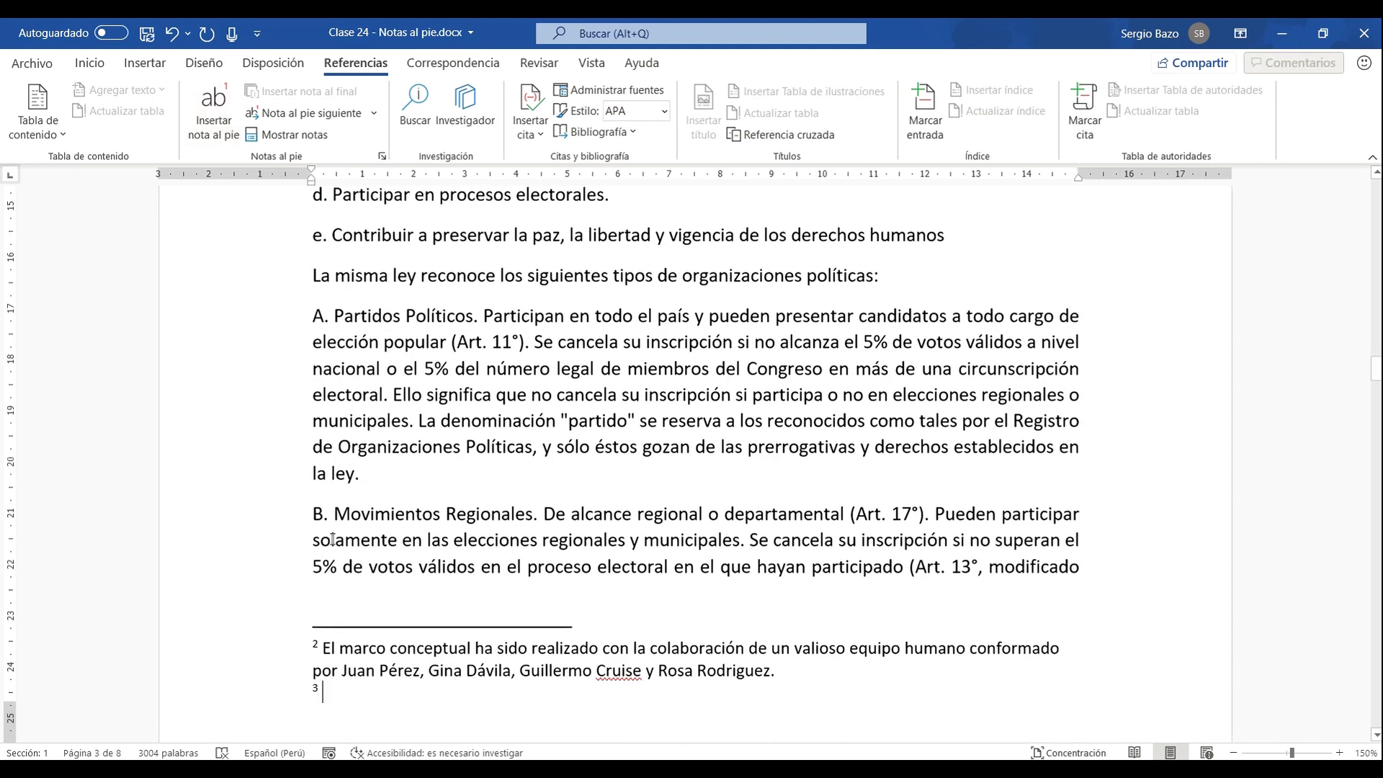
{"action": "scroll", "coordinate": [690, 421], "scroll_direction": "up", "scroll_amount": 3}
{"action": "scroll", "coordinate": [689, 421], "scroll_direction": "up", "scroll_amount": 2}
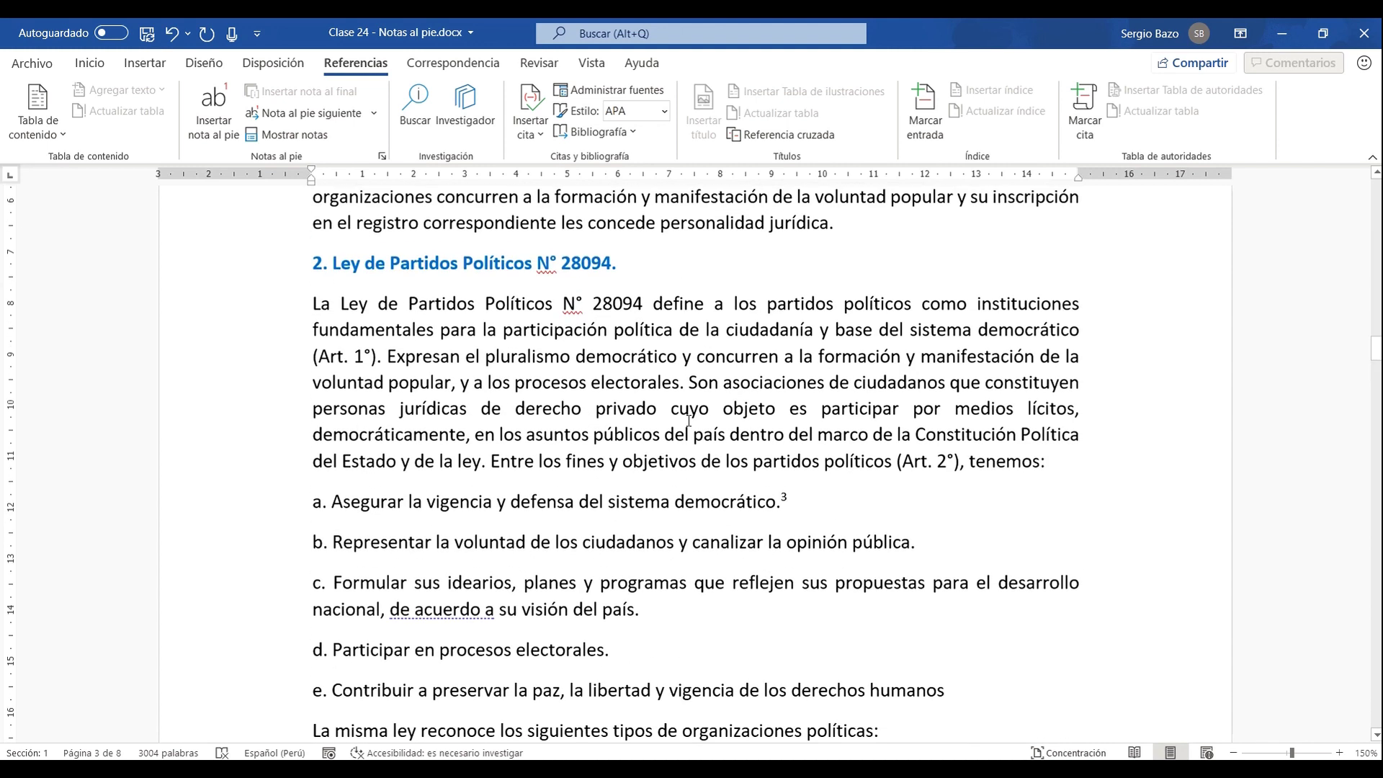